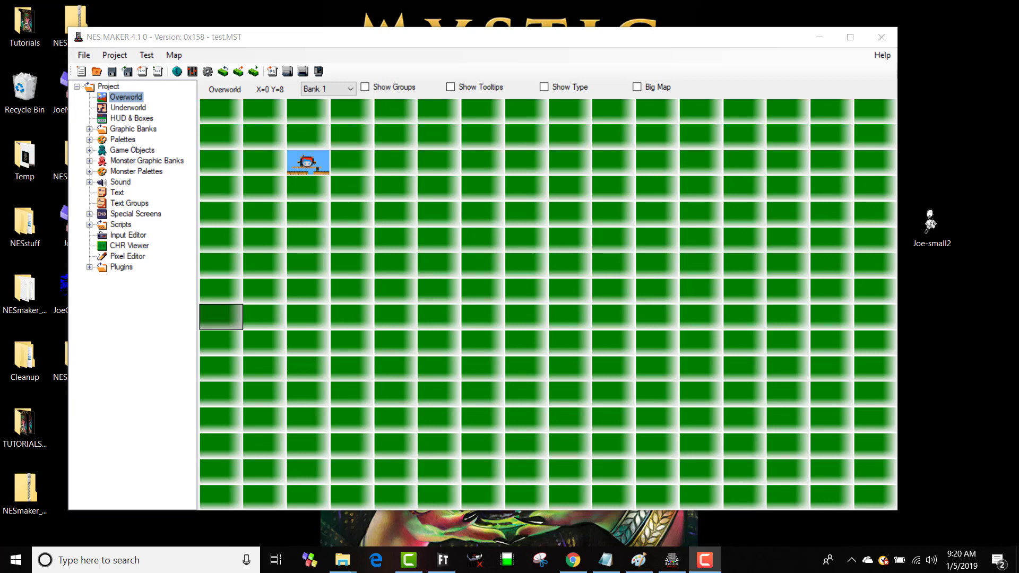
Step: Open the overworld grid cell holding the sprite in the screen editor
{"action": "double_click", "coordinate": [310, 168]}
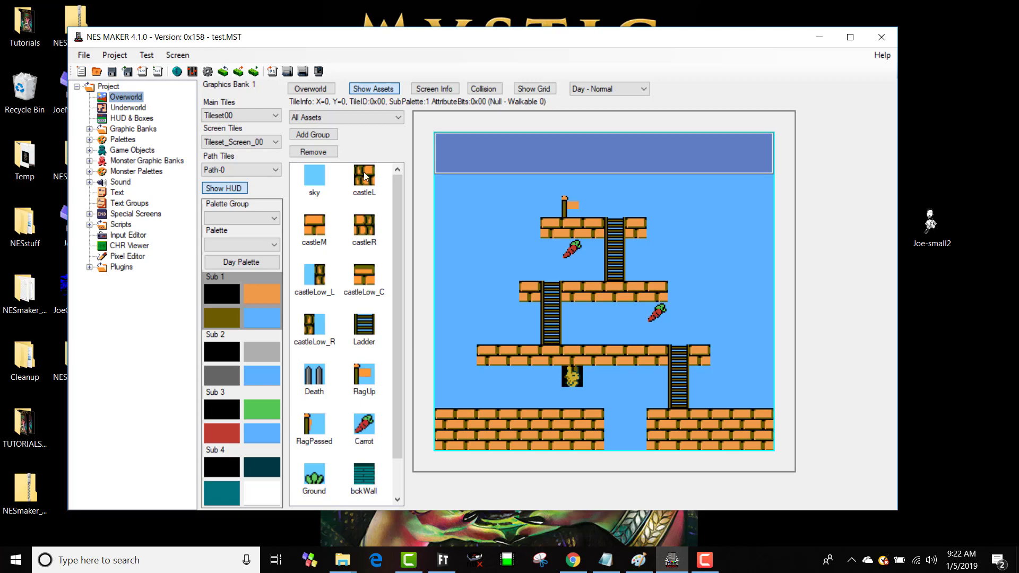
Step: Start a script zip backup with GameEngineData\Routines\Basic as the folder to back up
{"action": "left_click", "coordinate": [163, 71]}
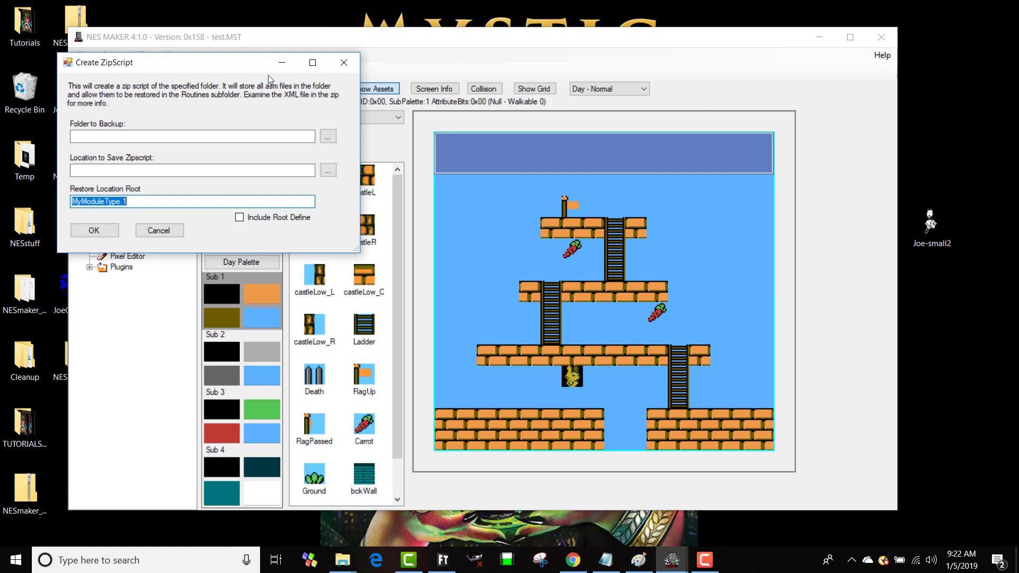
{"action": "left_click", "coordinate": [326, 136]}
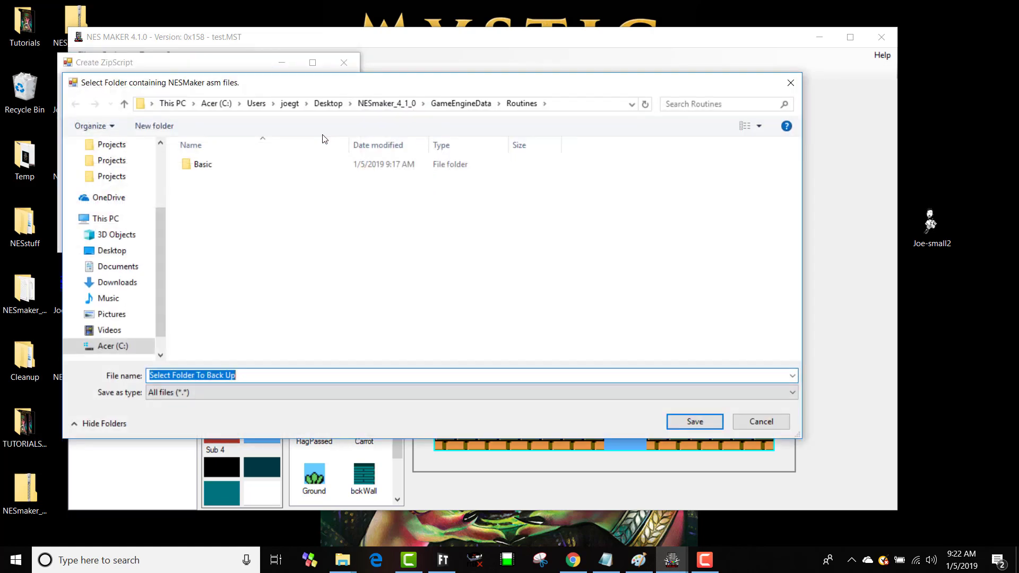
{"action": "left_click", "coordinate": [386, 104]}
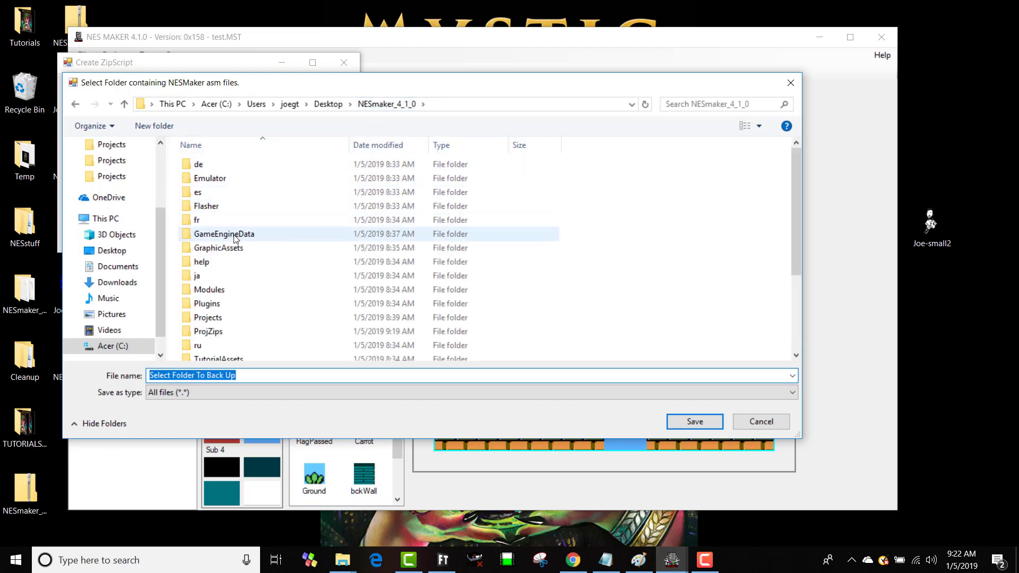
{"action": "double_click", "coordinate": [215, 171]}
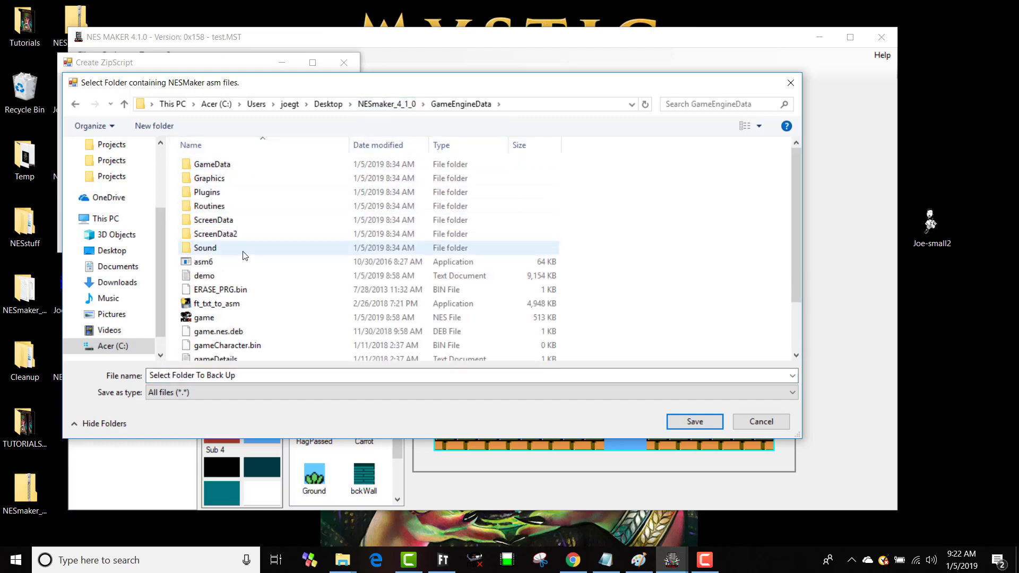
{"action": "left_click", "coordinate": [215, 209]}
{"action": "double_click", "coordinate": [214, 210]}
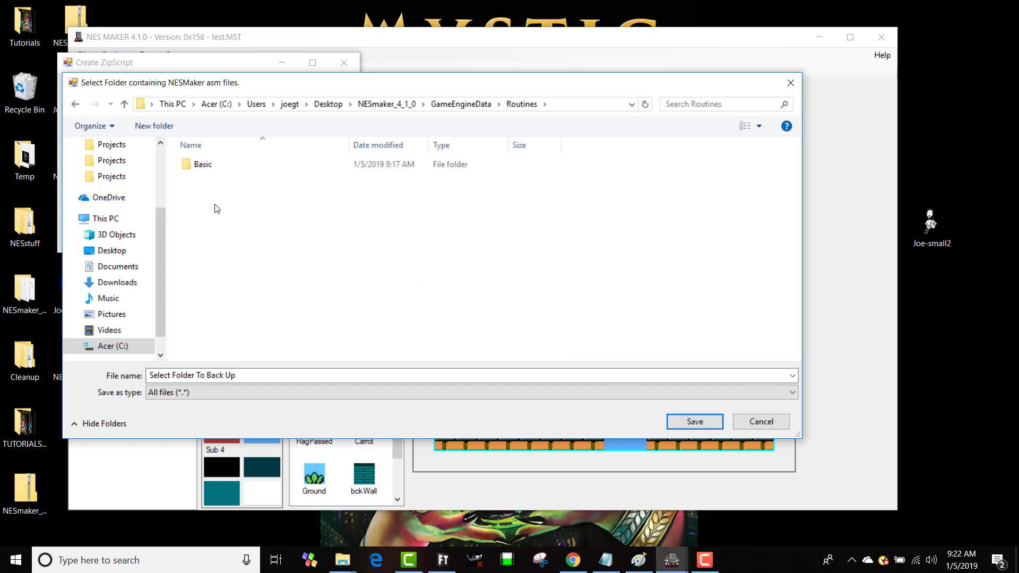
{"action": "left_click", "coordinate": [204, 167]}
{"action": "double_click", "coordinate": [205, 165]}
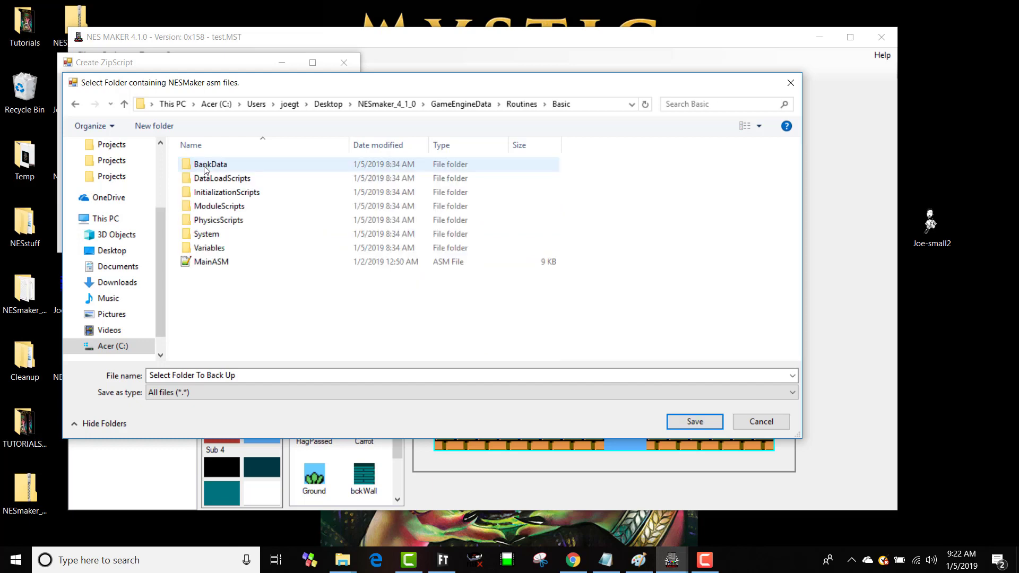
{"action": "left_click", "coordinate": [693, 422]}
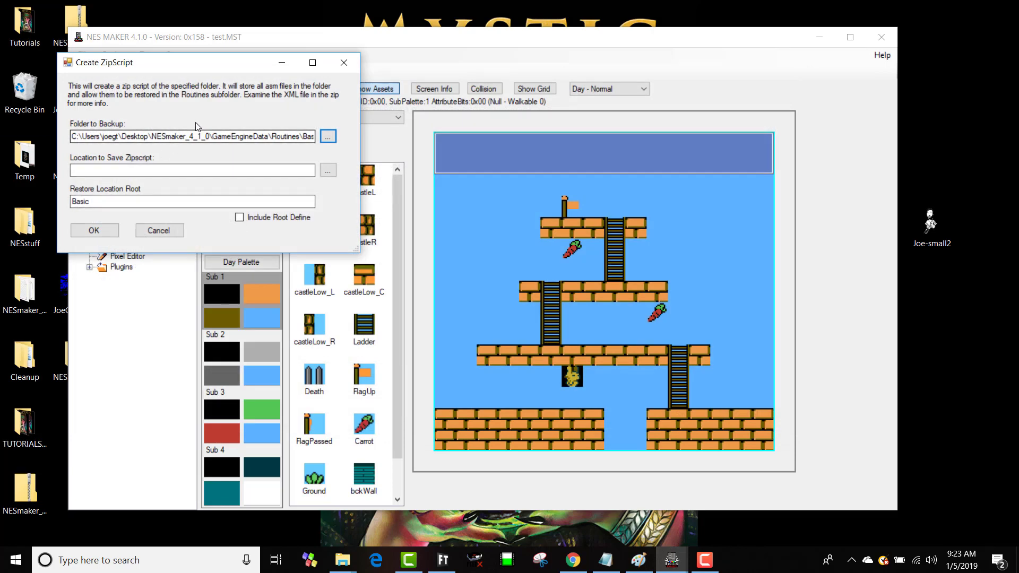
Step: Set the zip save location to ProjZips\Basic_JoesEdits.zip
{"action": "left_click", "coordinate": [328, 170]}
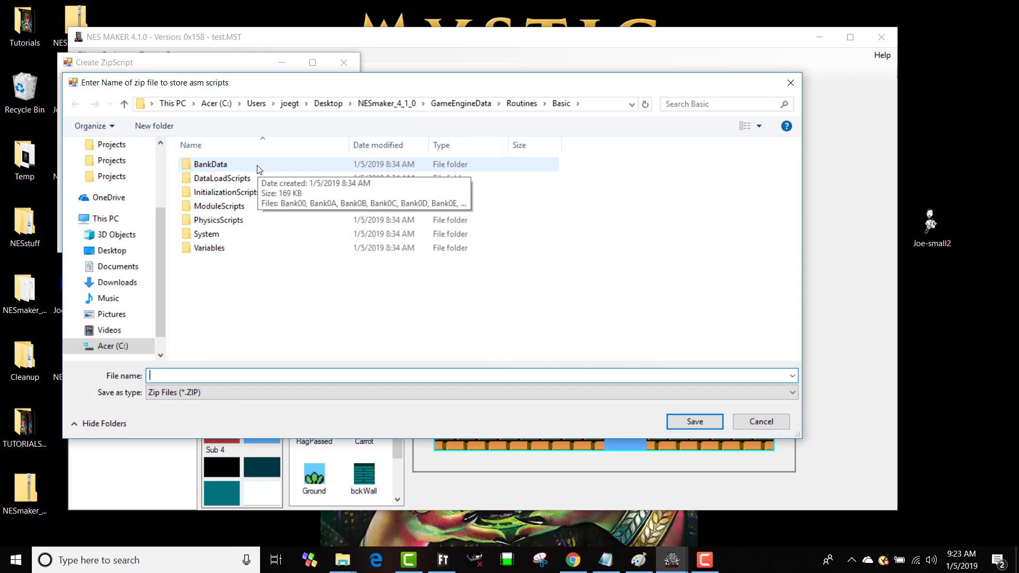
{"action": "left_click", "coordinate": [403, 104]}
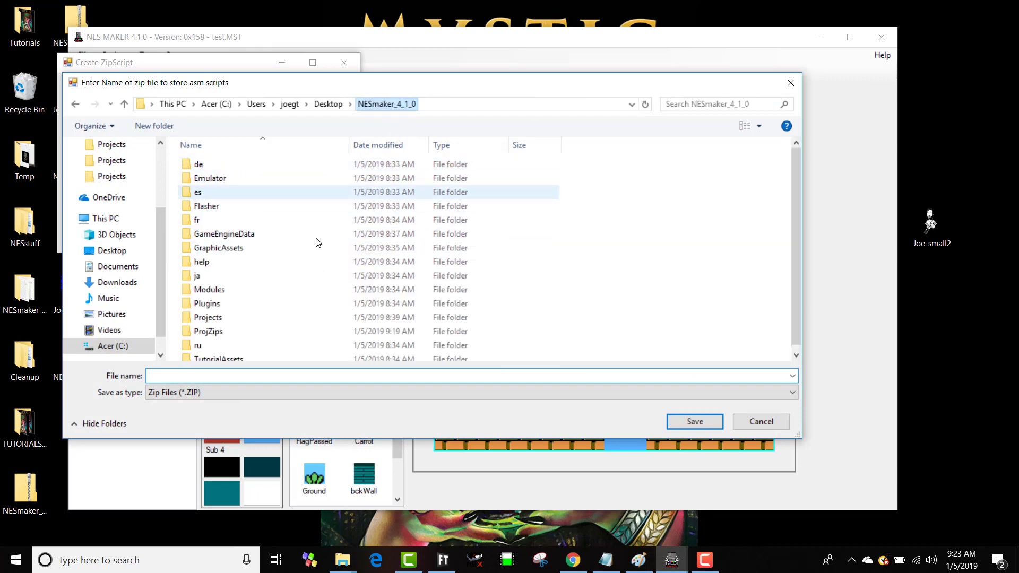
{"action": "double_click", "coordinate": [208, 326]}
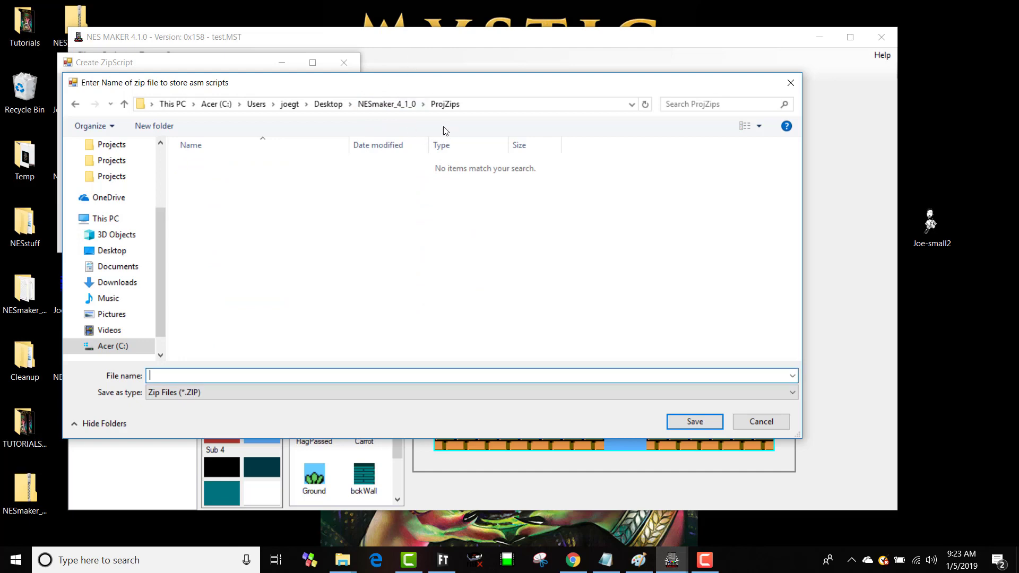
{"action": "type", "text": "Basic_JoesEdits"}
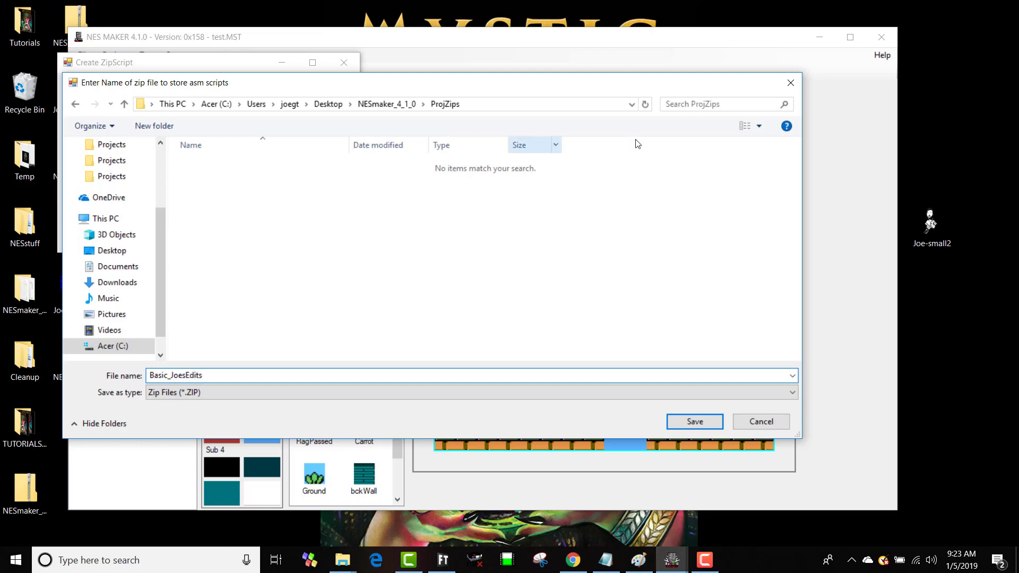
{"action": "left_click", "coordinate": [705, 420]}
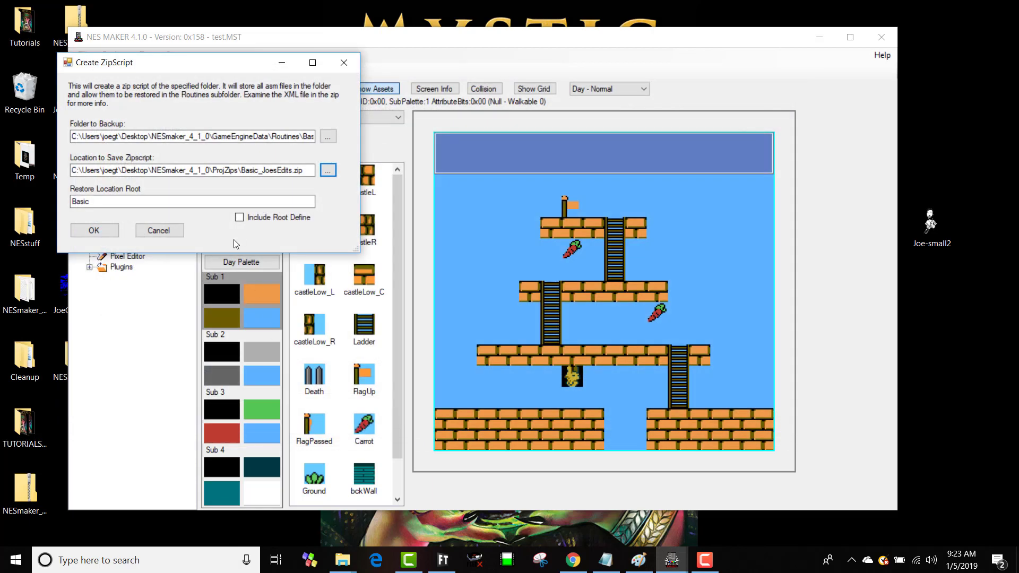
Step: Change the restore root to Basic_JoesEdits, include the root define, and create the zip
{"action": "left_click", "coordinate": [165, 206]}
{"action": "type", "text": "_JoesEdits"}
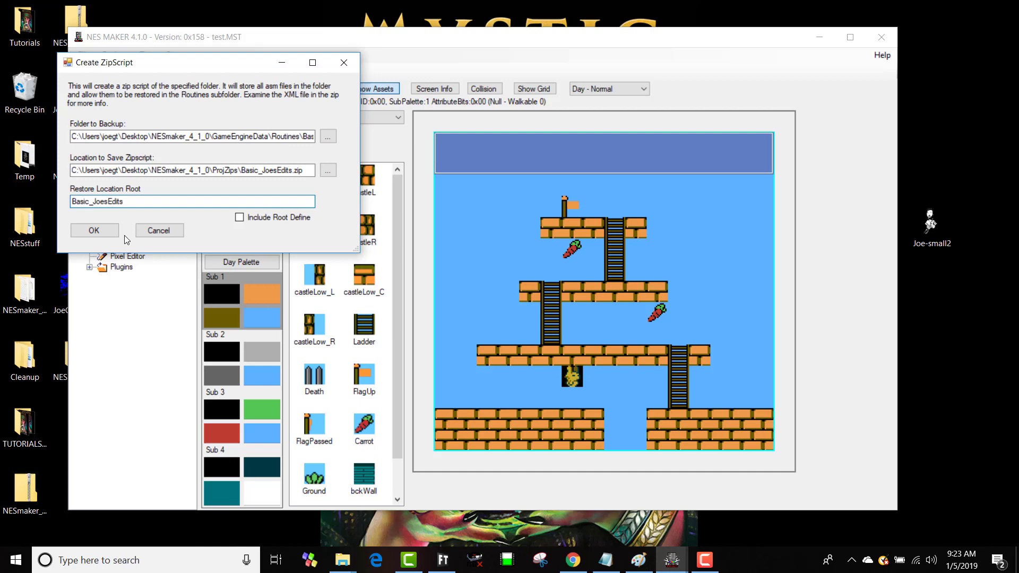
{"action": "left_click", "coordinate": [239, 217]}
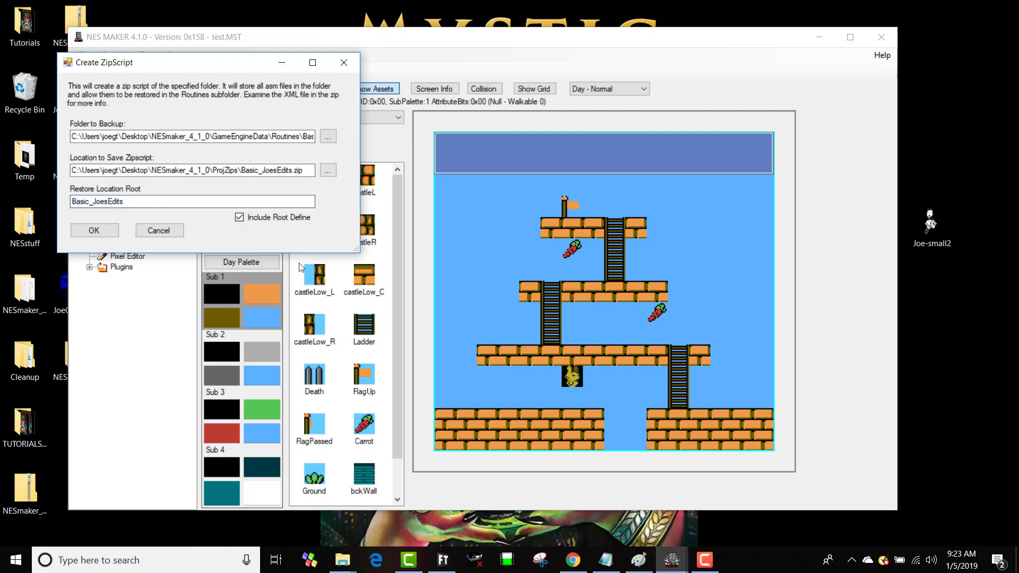
{"action": "left_click", "coordinate": [84, 235]}
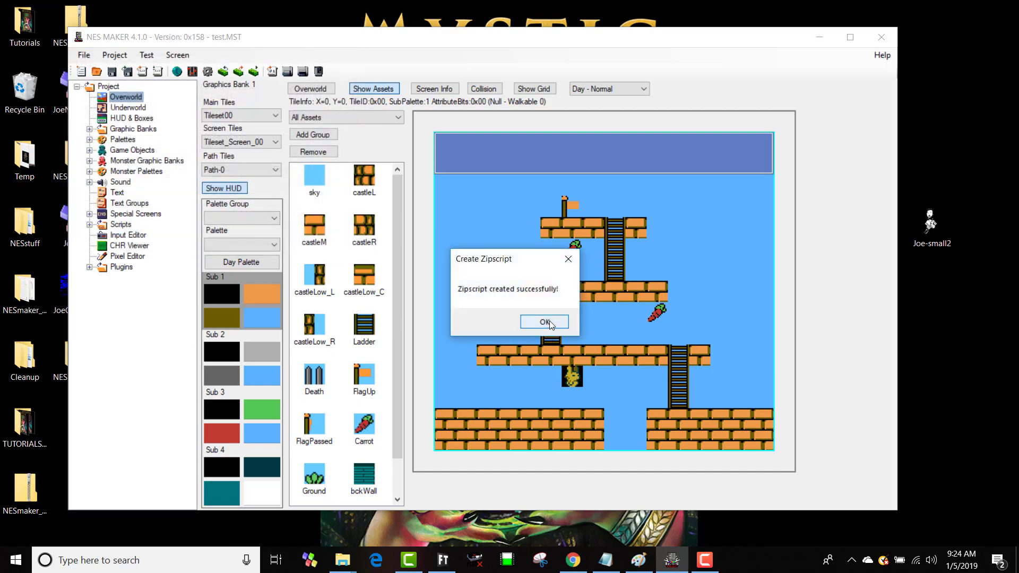
{"action": "left_click", "coordinate": [547, 322]}
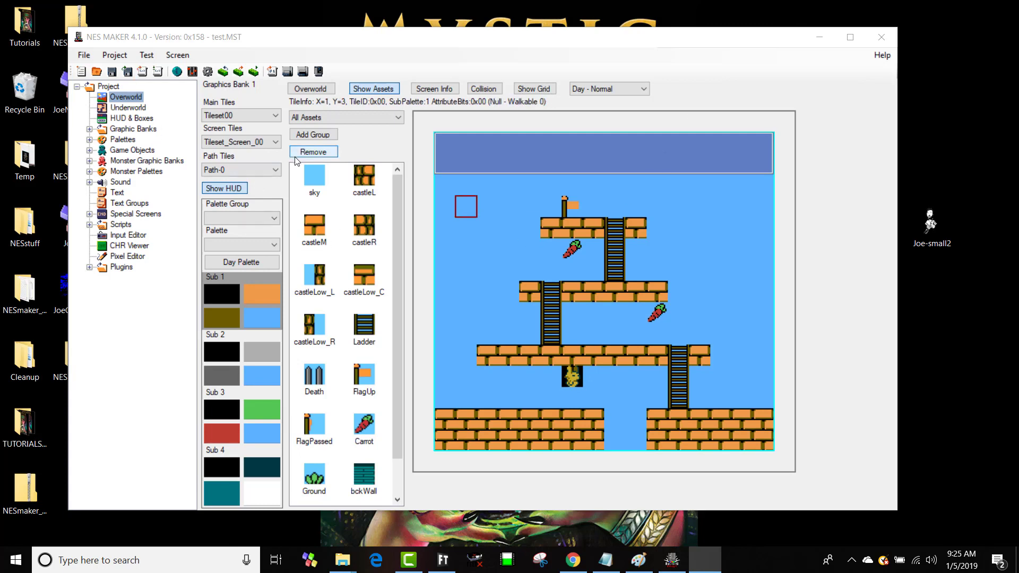
Step: Run Basic_JoesEdits.zip from ProjZips as a project script
{"action": "left_click", "coordinate": [146, 56]}
{"action": "mouse_move", "coordinate": [120, 55]}
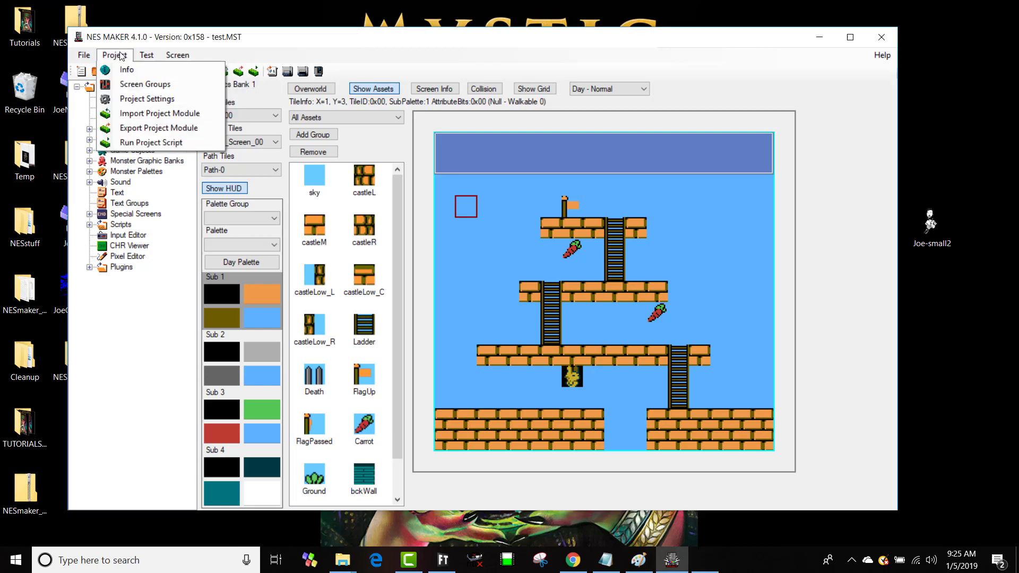
{"action": "left_click", "coordinate": [121, 56]}
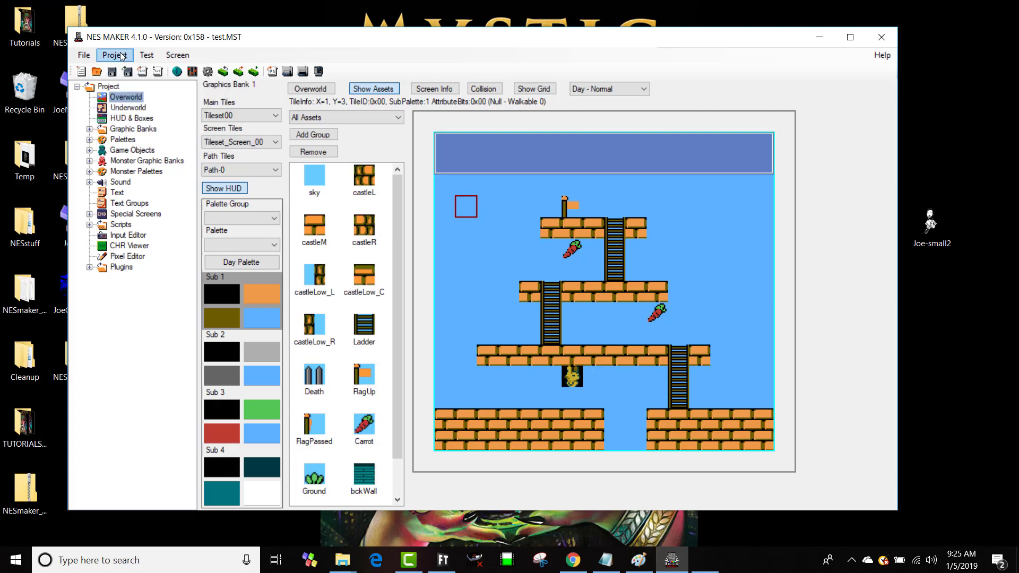
{"action": "left_click", "coordinate": [122, 56]}
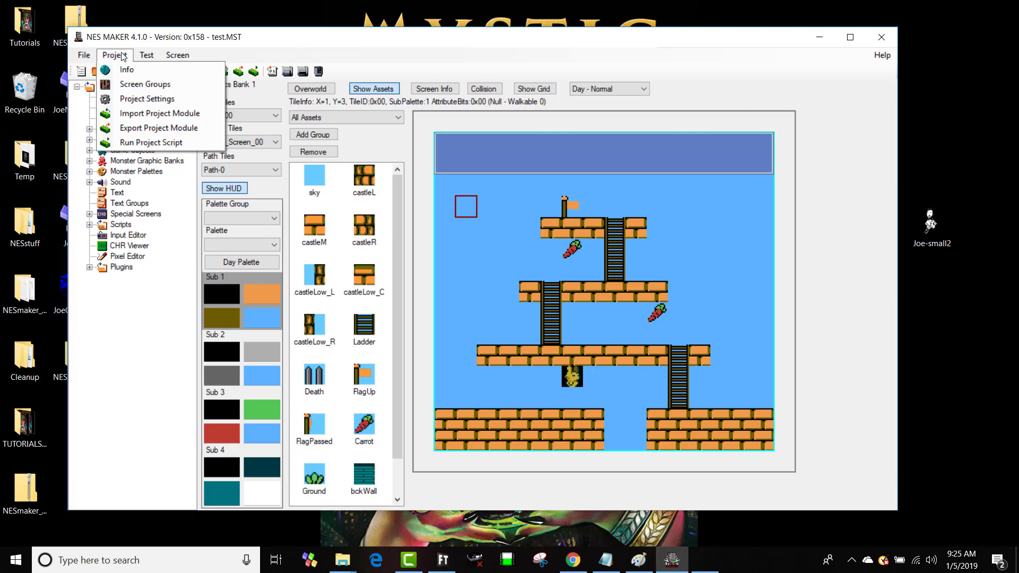
{"action": "left_click", "coordinate": [148, 143]}
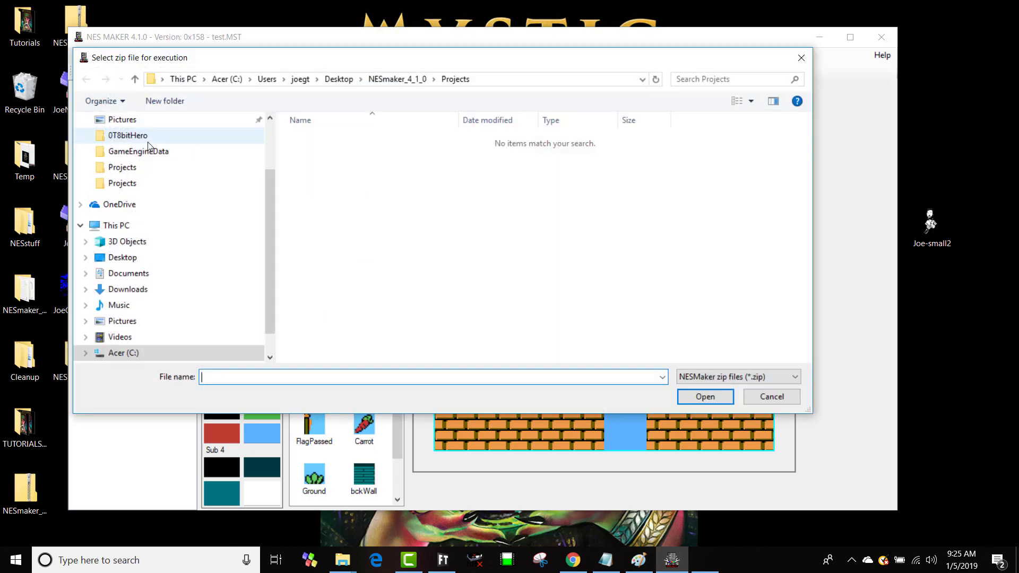
{"action": "left_click", "coordinate": [401, 80]}
{"action": "double_click", "coordinate": [321, 309]}
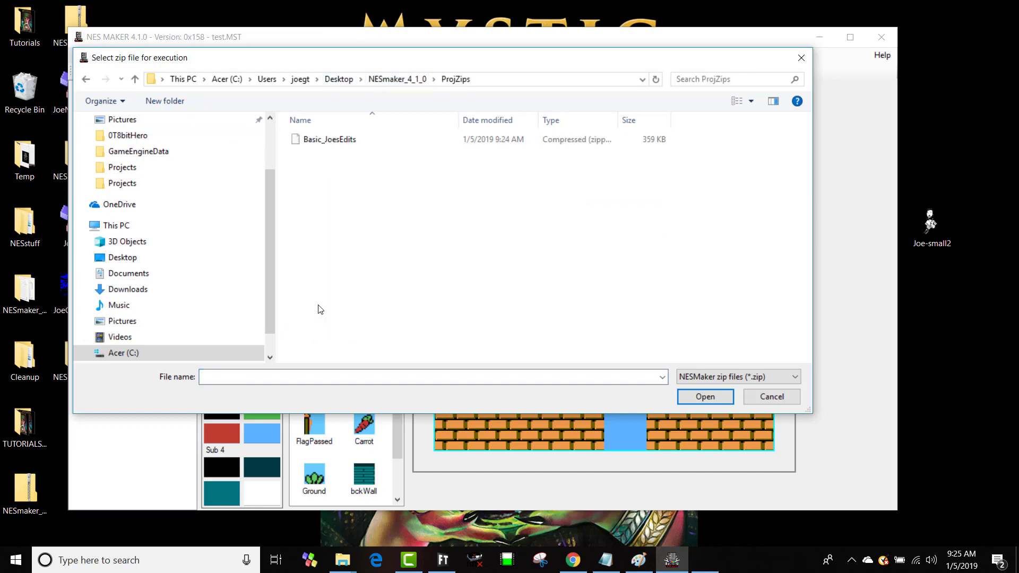
{"action": "left_click", "coordinate": [320, 141]}
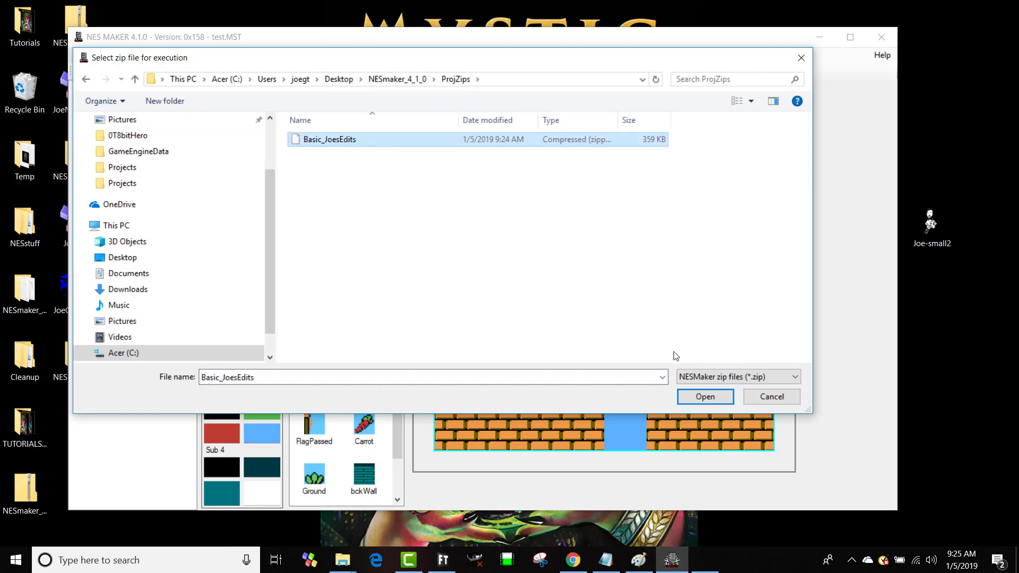
{"action": "left_click", "coordinate": [701, 394]}
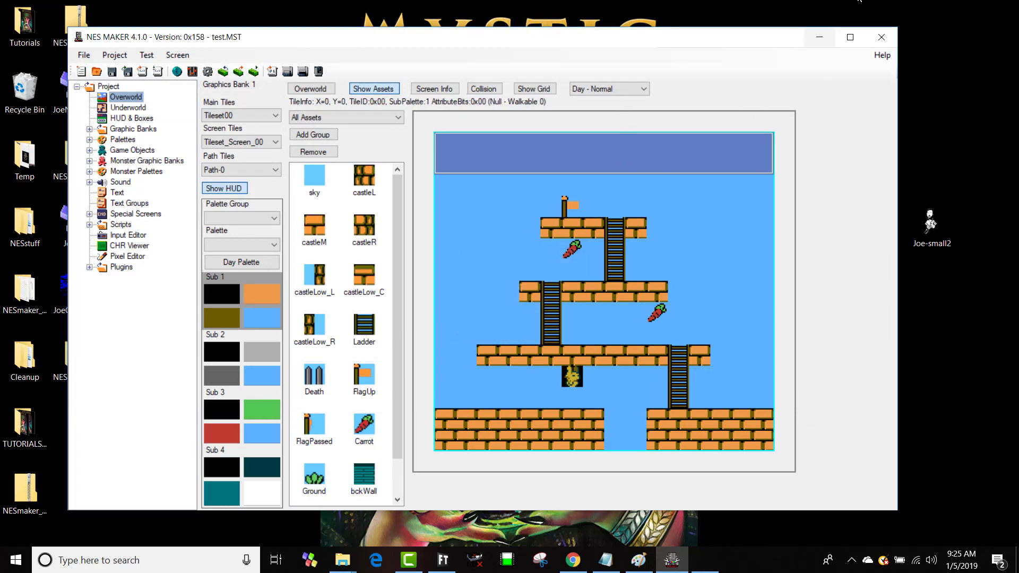
Step: Inspect the new Routines\Basic_JoesEdits folder in File Explorer, then return to NES Maker
{"action": "key", "text": "Return"}
{"action": "left_click", "coordinate": [817, 36]}
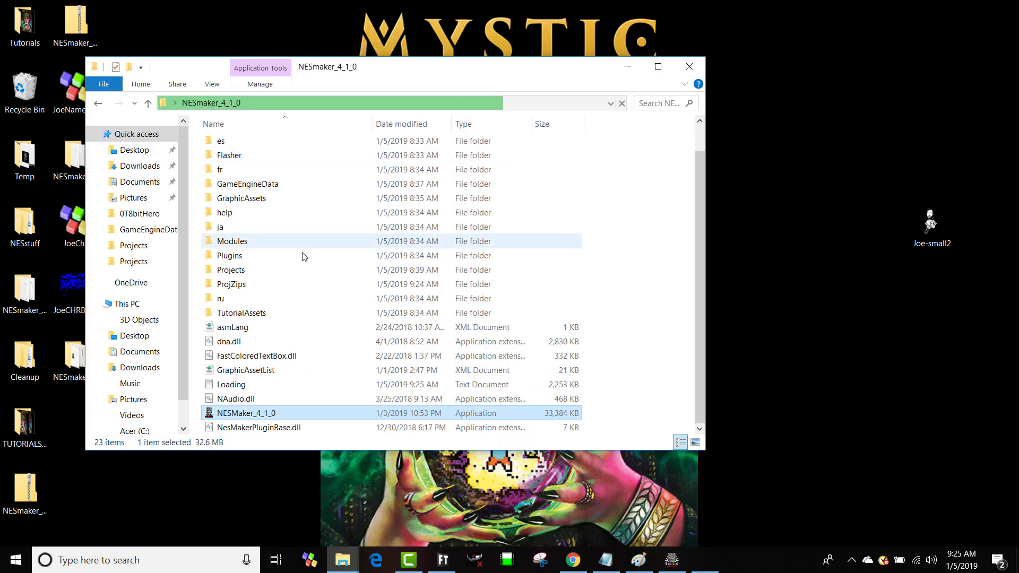
{"action": "double_click", "coordinate": [272, 216]}
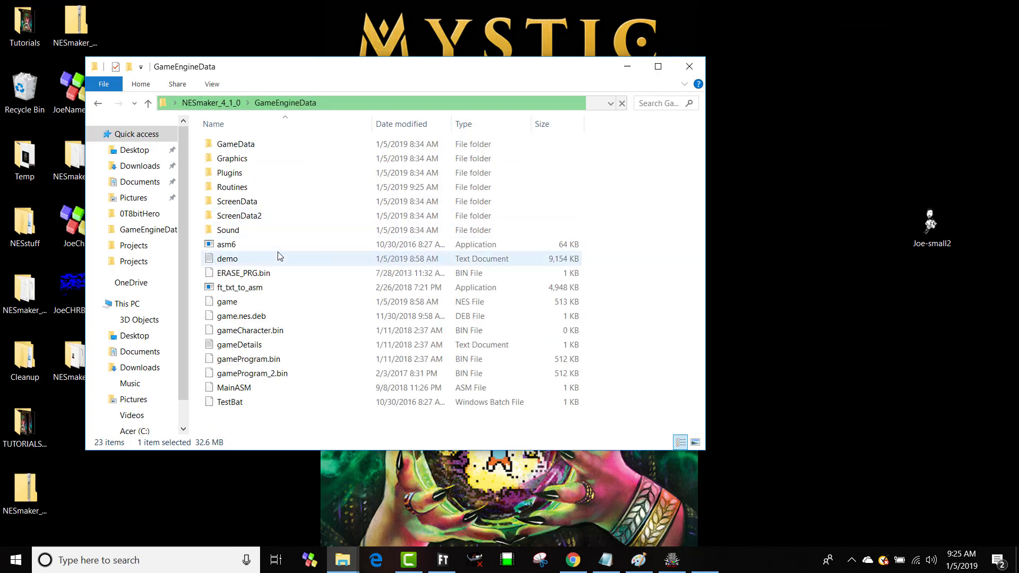
{"action": "double_click", "coordinate": [250, 188]}
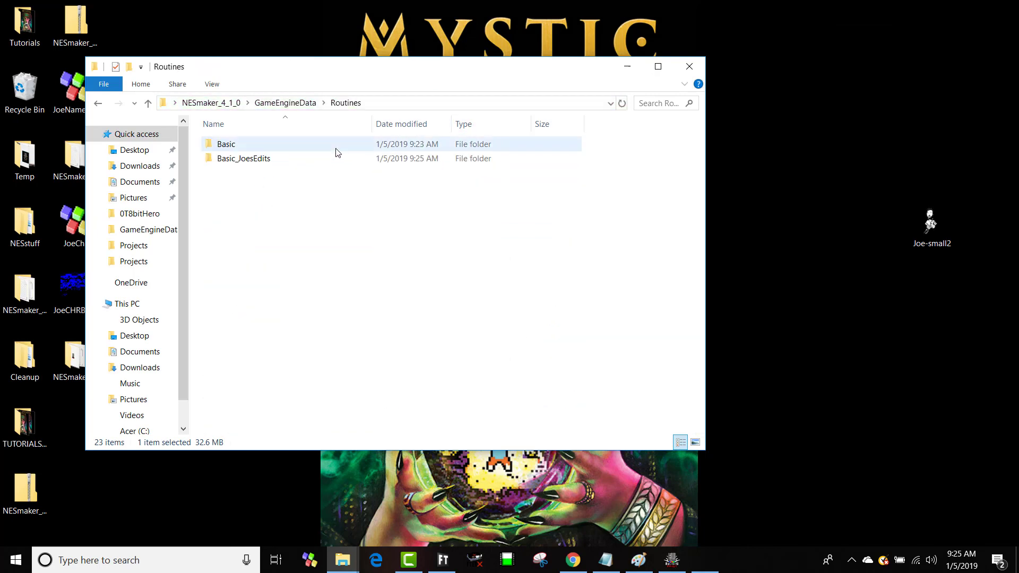
{"action": "double_click", "coordinate": [266, 167]}
{"action": "left_click", "coordinate": [266, 166]}
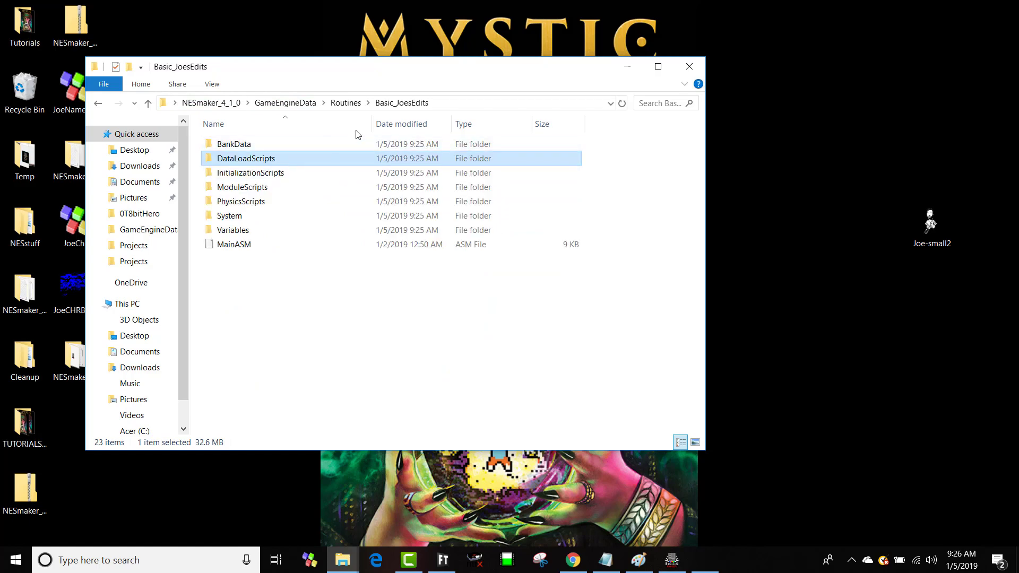
{"action": "left_click", "coordinate": [346, 102]}
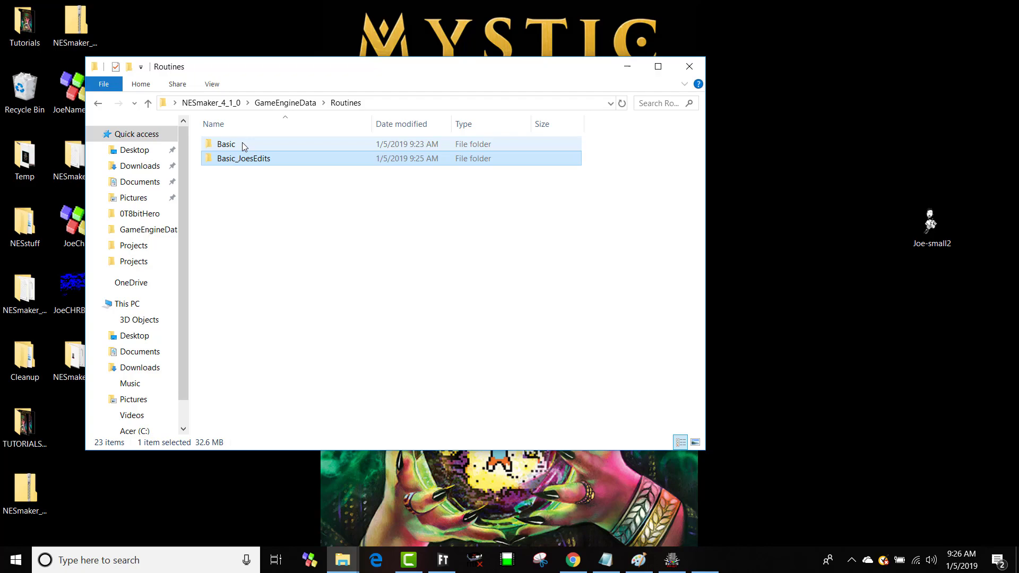
{"action": "left_click", "coordinate": [640, 560]}
{"action": "left_click", "coordinate": [672, 560]}
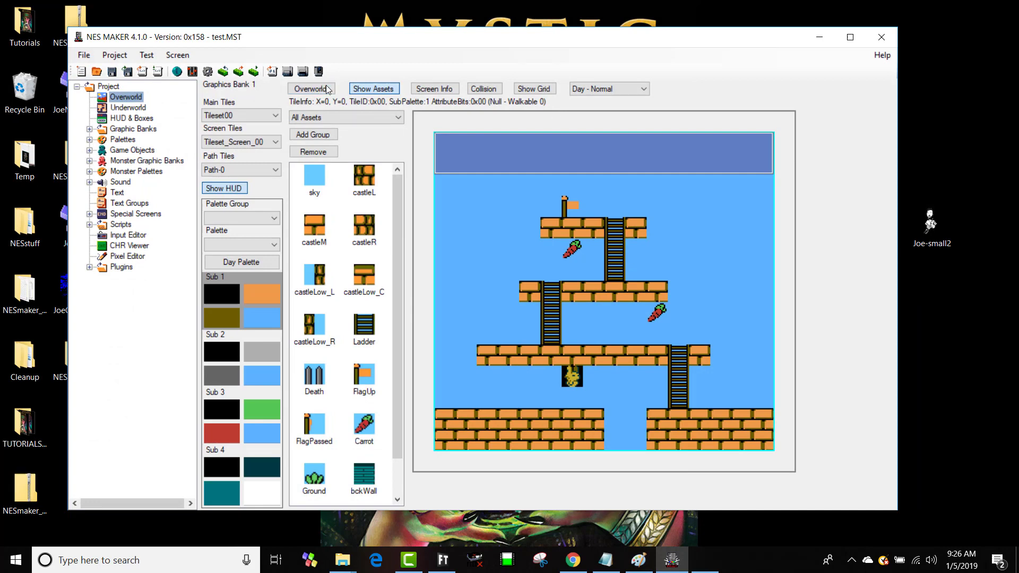
Step: Repoint the ROOT script define to Basic_JoesEdits with Update Root, then close Project Settings
{"action": "left_click", "coordinate": [223, 72]}
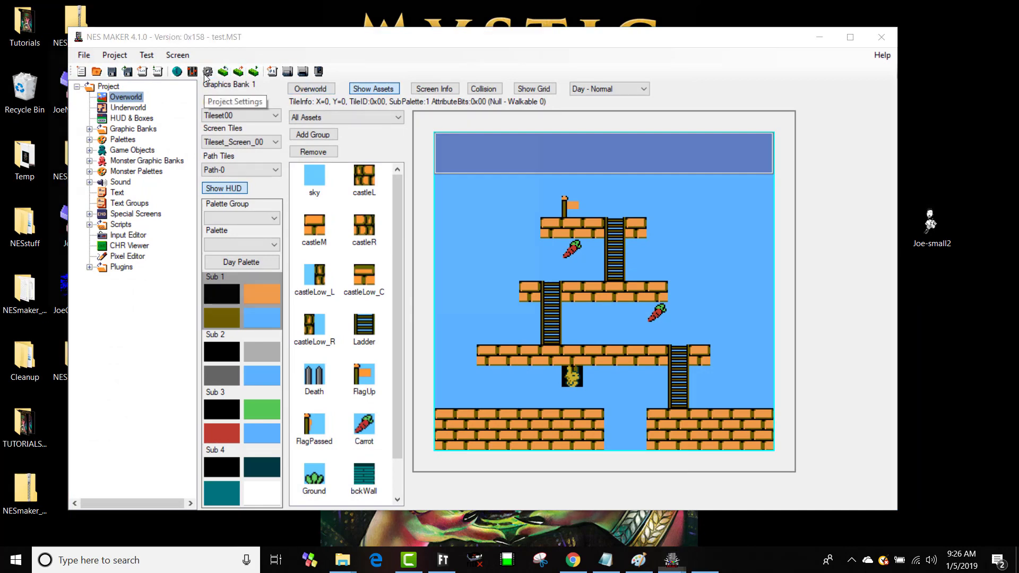
{"action": "left_click", "coordinate": [186, 63]}
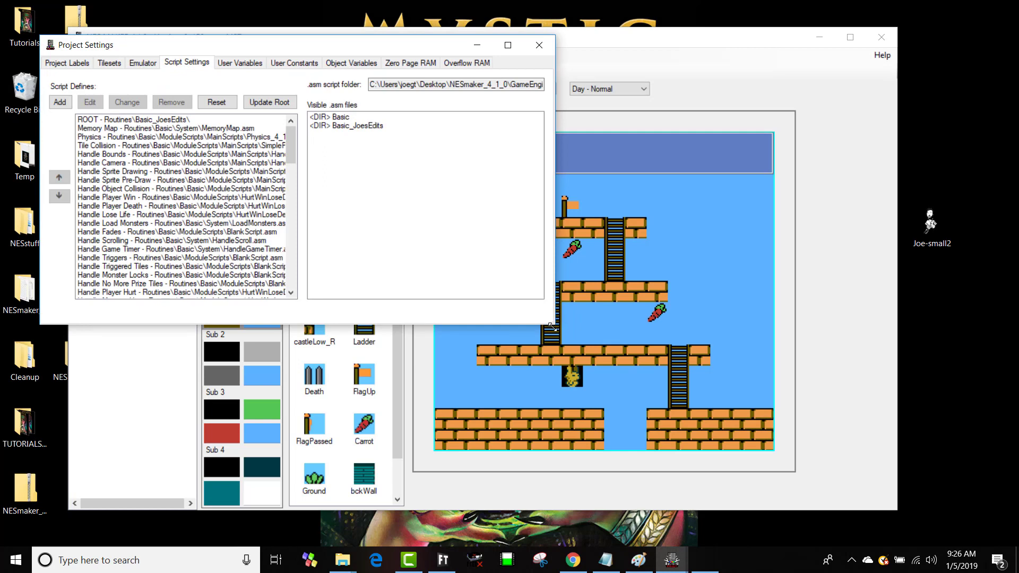
{"action": "left_click_drag", "start_coordinate": [553, 323], "coordinate": [901, 539]}
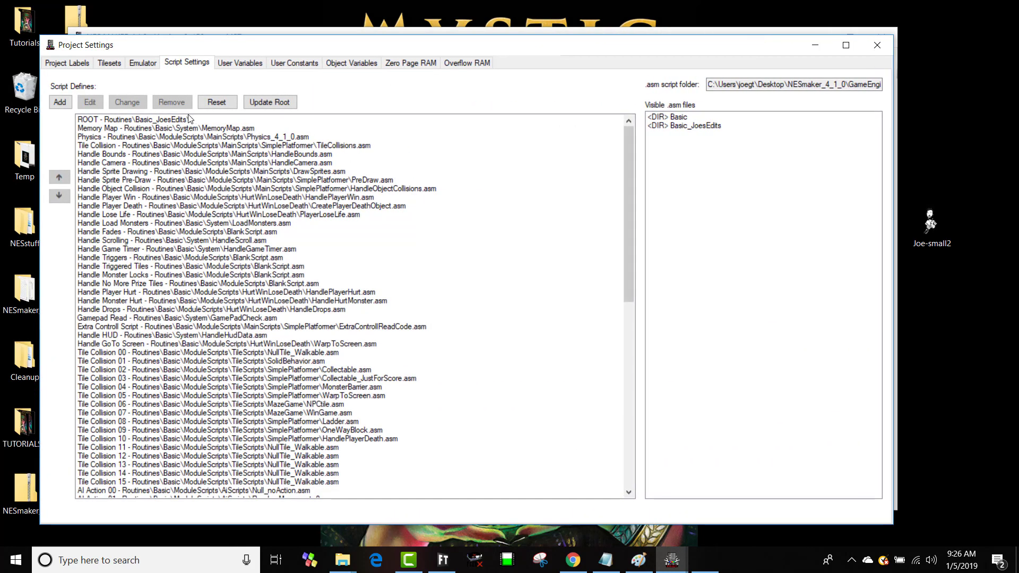
{"action": "left_click", "coordinate": [95, 121]}
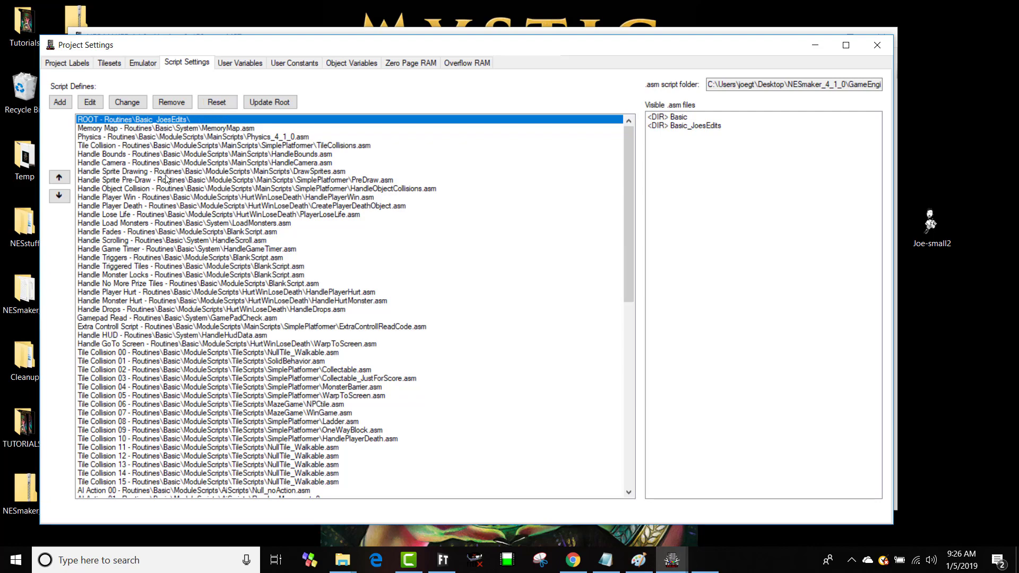
{"action": "scroll", "coordinate": [313, 377], "scroll_direction": "down", "scroll_amount": 8}
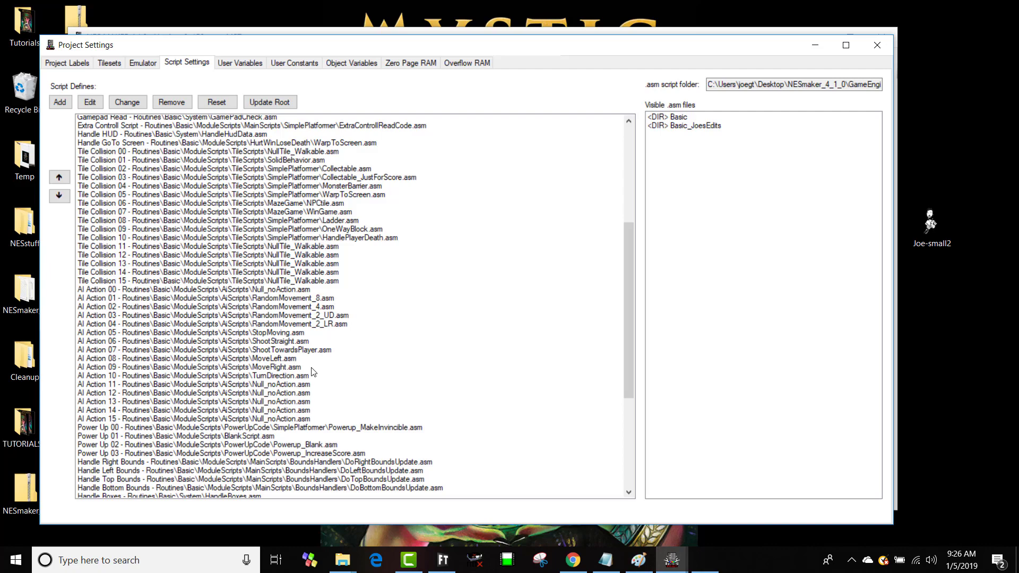
{"action": "scroll", "coordinate": [313, 372], "scroll_direction": "down", "scroll_amount": 7}
{"action": "scroll", "coordinate": [128, 132], "scroll_direction": "up", "scroll_amount": 15}
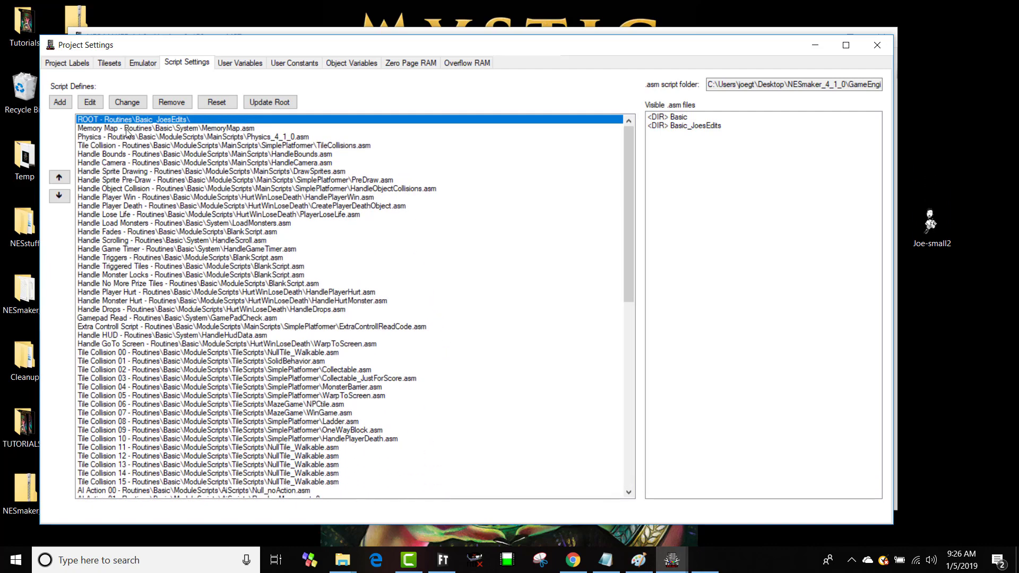
{"action": "left_click", "coordinate": [267, 102]}
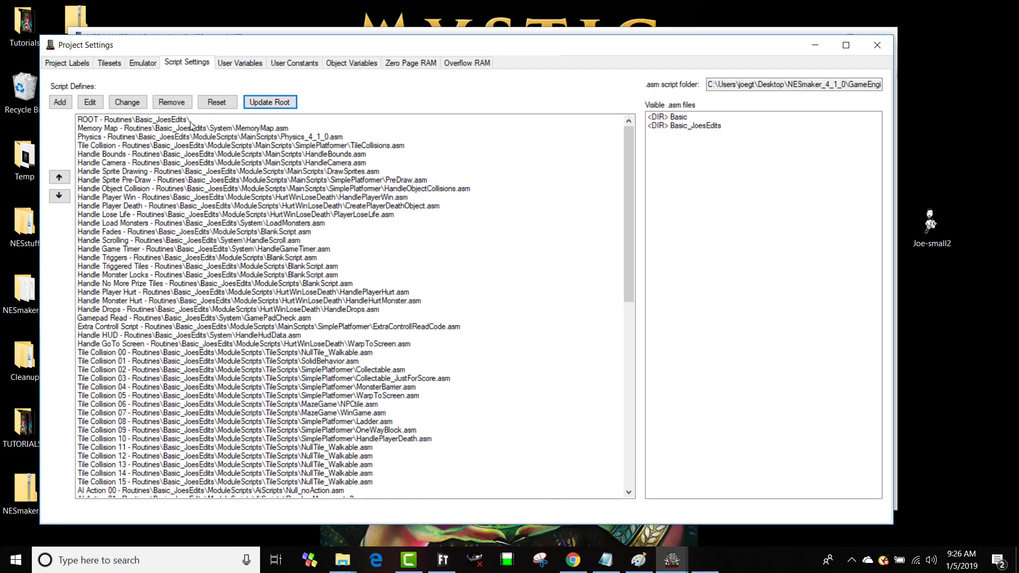
{"action": "left_click", "coordinate": [146, 121]}
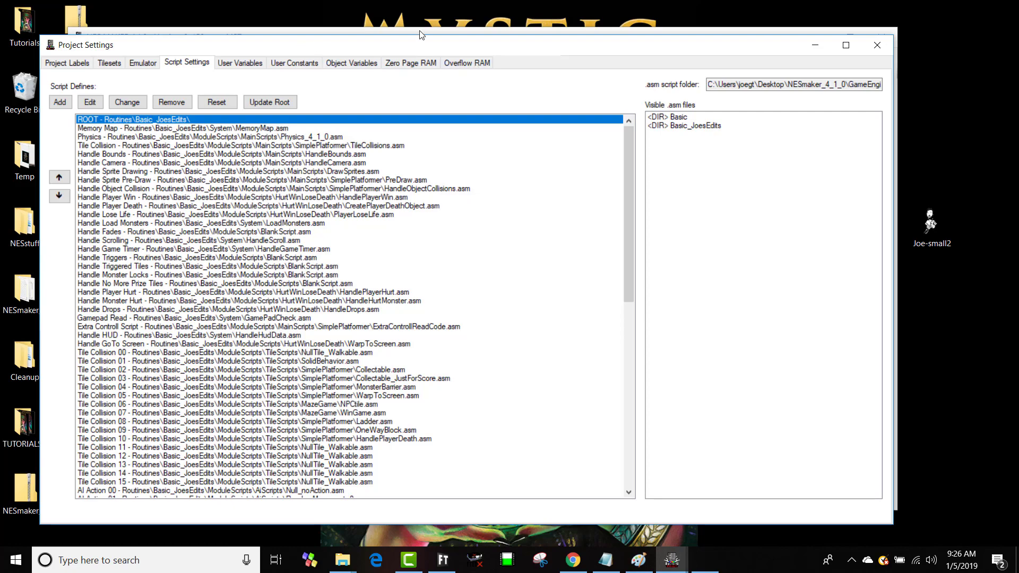
{"action": "left_click", "coordinate": [877, 47]}
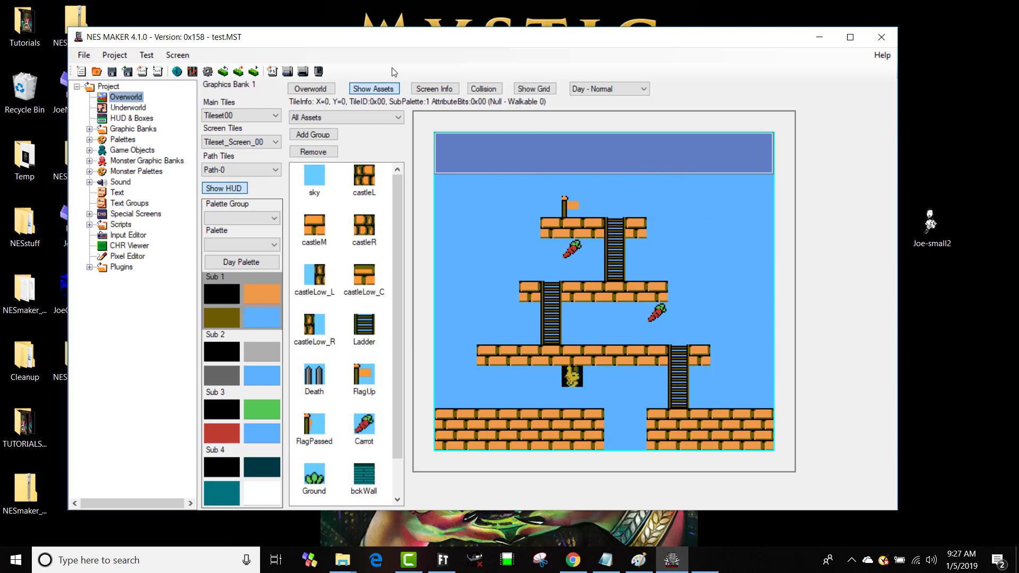
Step: Reopen Script Settings and enlarge the window to verify the updated paths
{"action": "left_click", "coordinate": [208, 71]}
{"action": "left_click", "coordinate": [220, 80]}
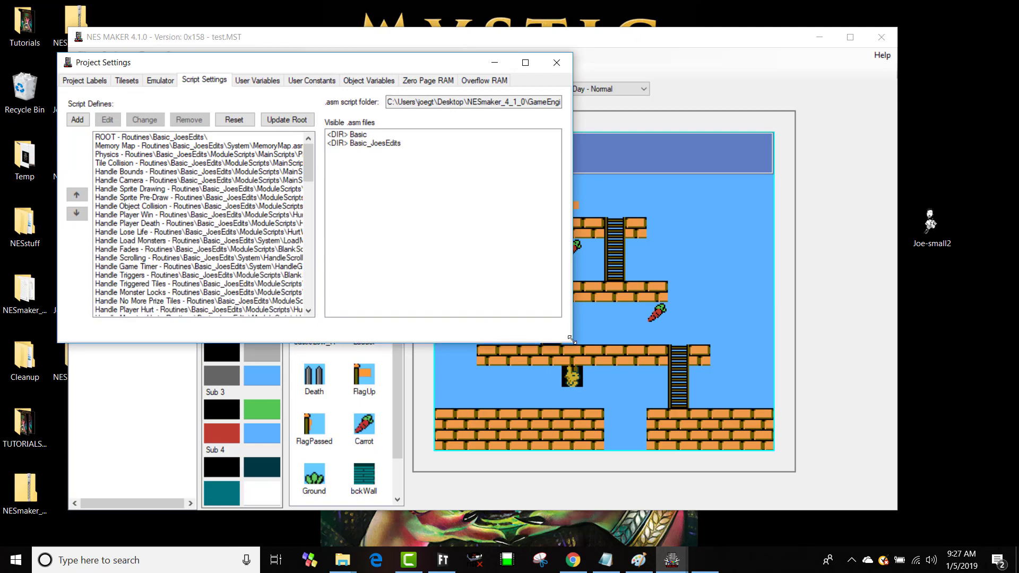
{"action": "left_click_drag", "start_coordinate": [571, 338], "coordinate": [943, 546]}
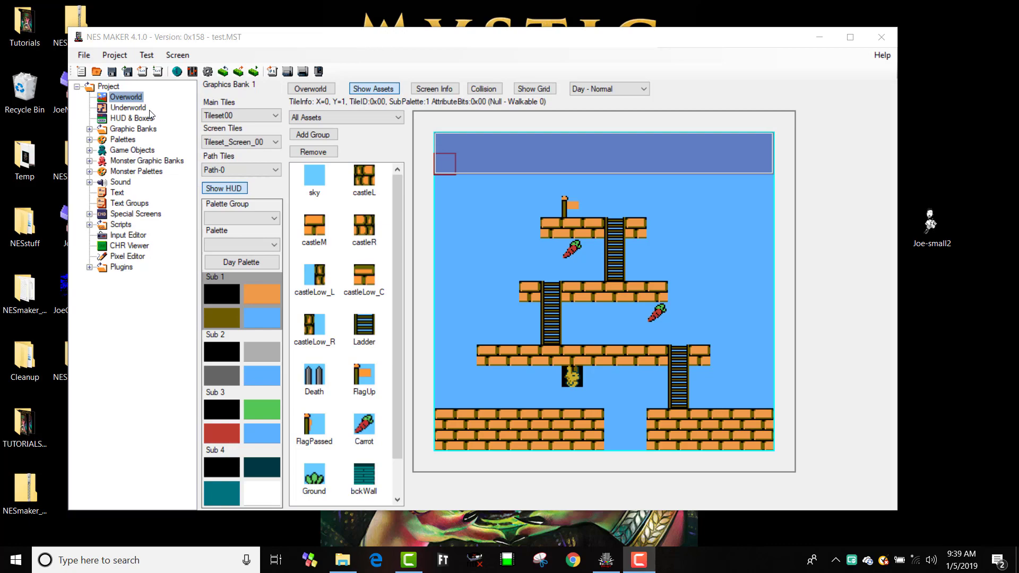
Step: Open Project Settings on Script Settings and enlarge the window to scan the defines
{"action": "left_click", "coordinate": [207, 71]}
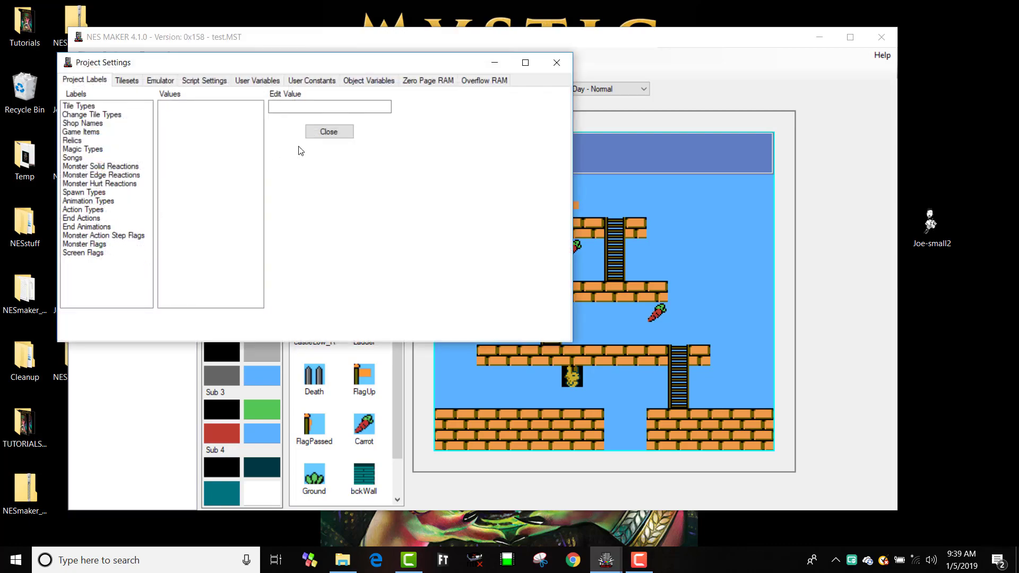
{"action": "left_click", "coordinate": [216, 84]}
{"action": "left_click_drag", "start_coordinate": [569, 337], "coordinate": [824, 502]}
{"action": "scroll", "coordinate": [256, 212], "scroll_direction": "down", "scroll_amount": 6}
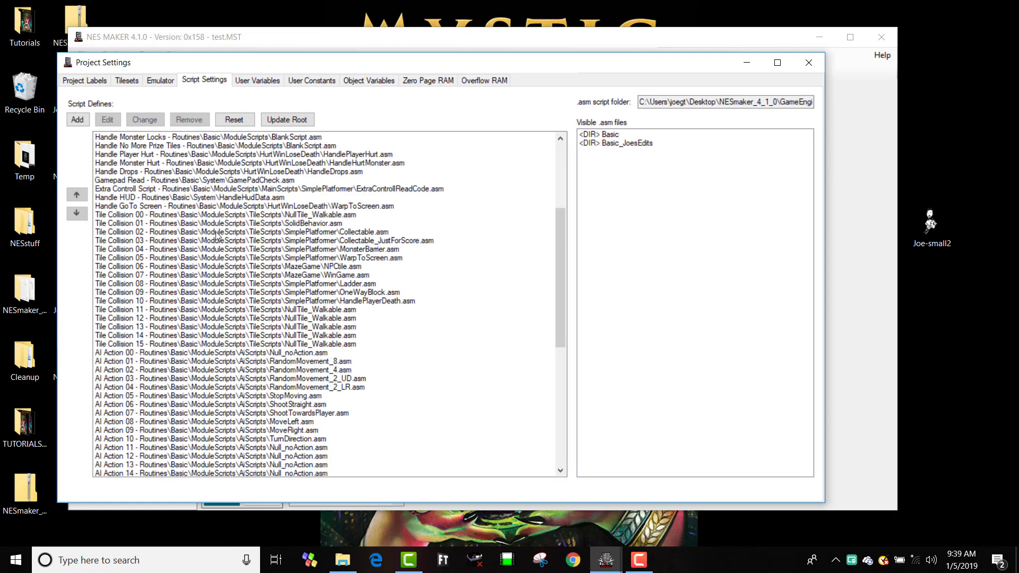
{"action": "scroll", "coordinate": [331, 271], "scroll_direction": "down", "scroll_amount": 3}
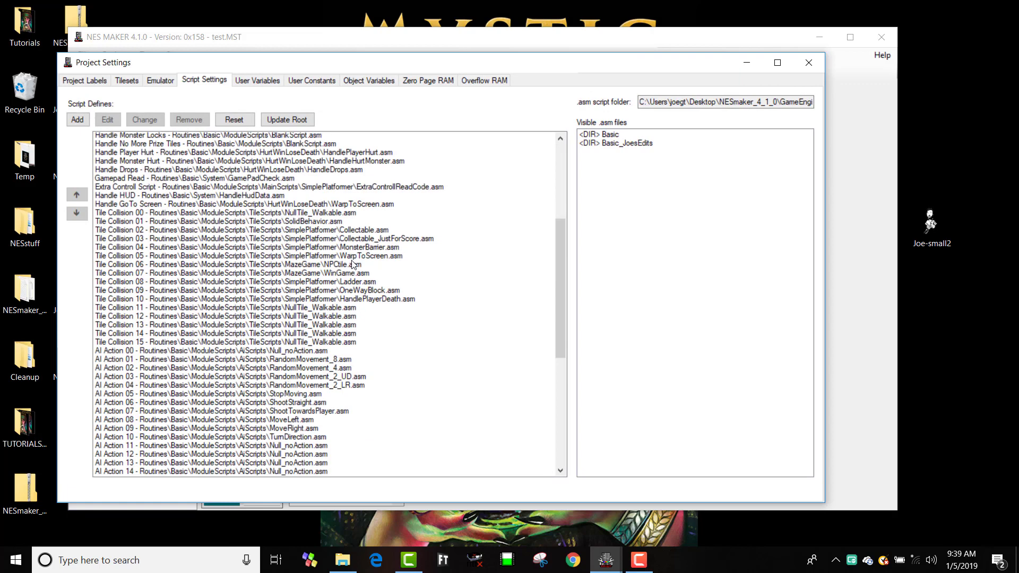
{"action": "scroll", "coordinate": [331, 275], "scroll_direction": "up", "scroll_amount": 2}
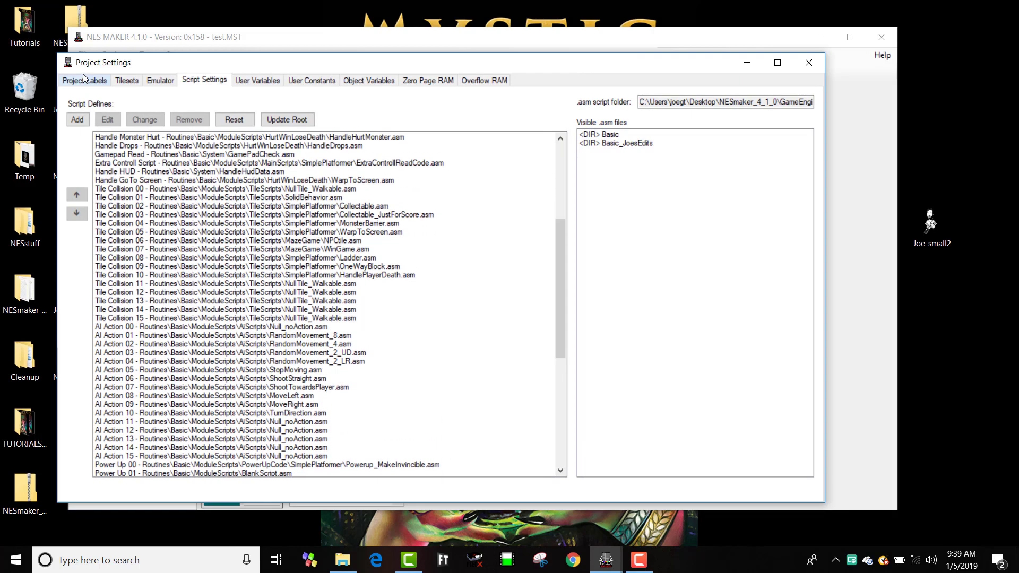
Step: Browse the Tile Types labels, Overflow RAM variables and User Constants
{"action": "left_click", "coordinate": [84, 80]}
{"action": "left_click", "coordinate": [98, 106]}
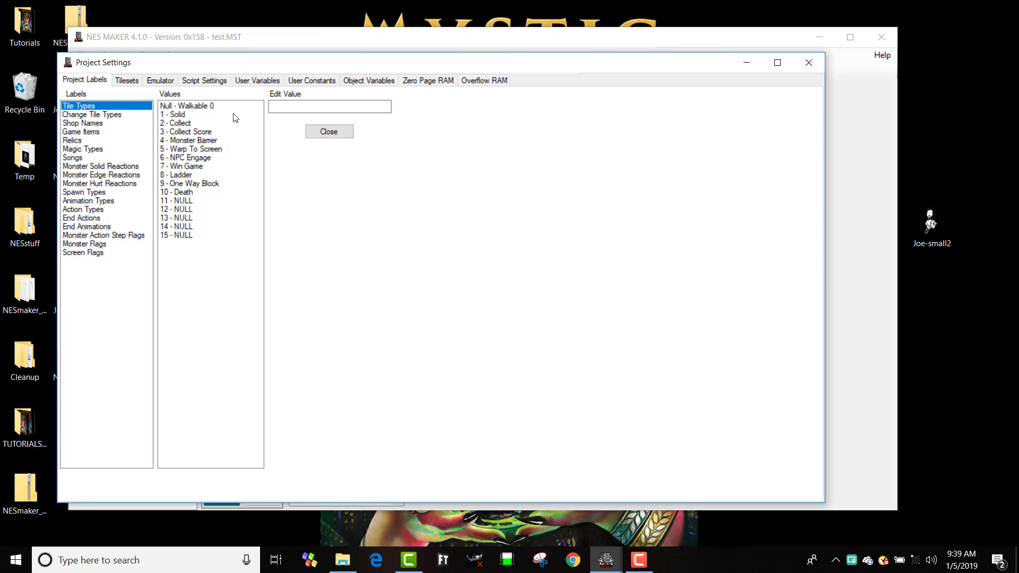
{"action": "left_click", "coordinate": [215, 83]}
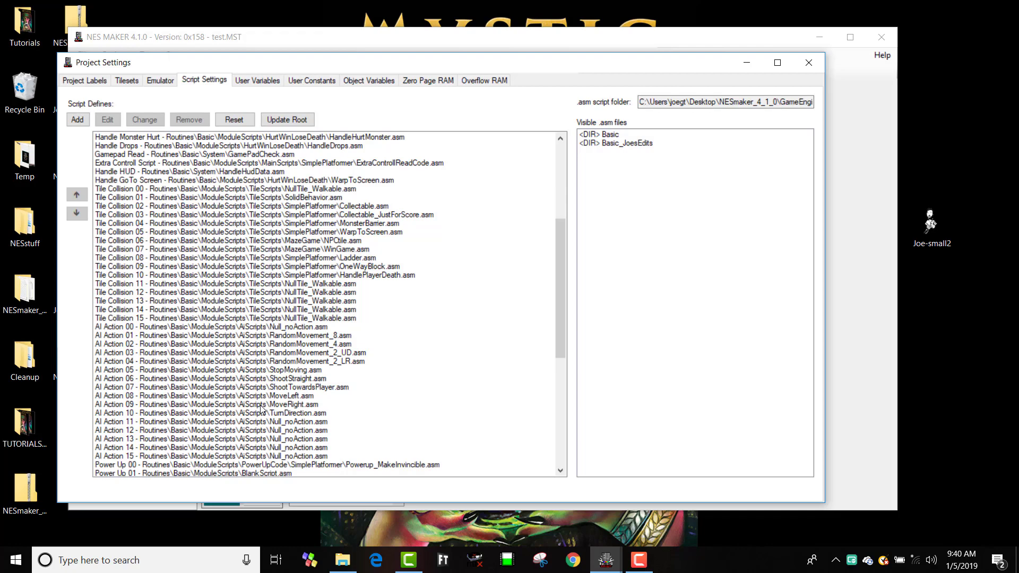
{"action": "left_click", "coordinate": [468, 83]}
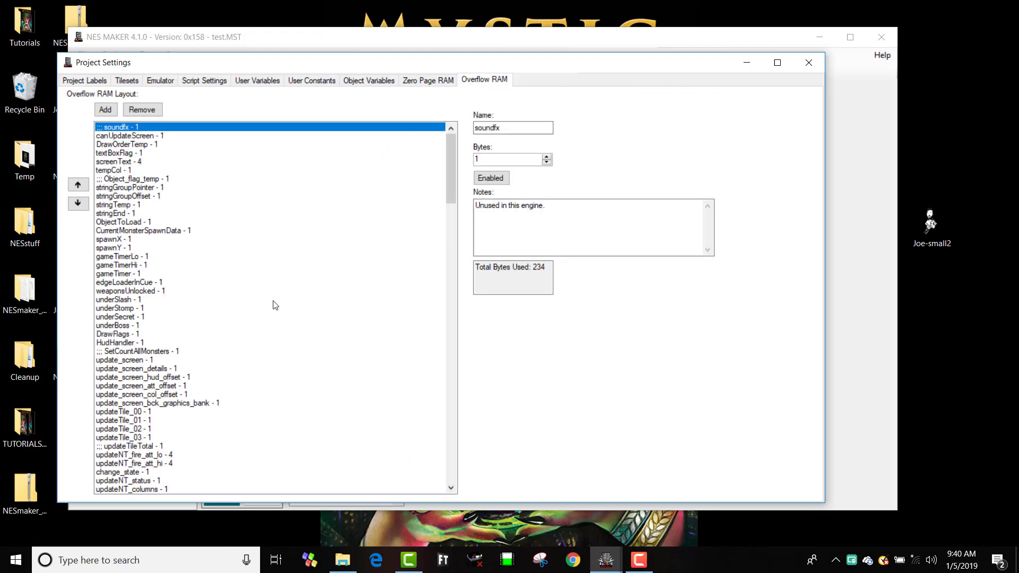
{"action": "scroll", "coordinate": [243, 396], "scroll_direction": "down", "scroll_amount": 20}
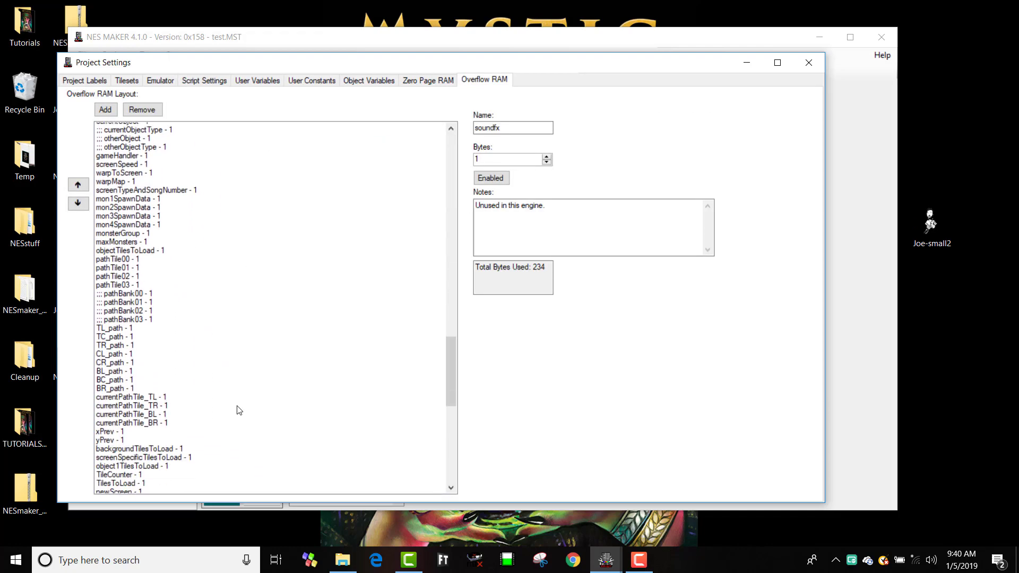
{"action": "scroll", "coordinate": [239, 410], "scroll_direction": "down", "scroll_amount": 15}
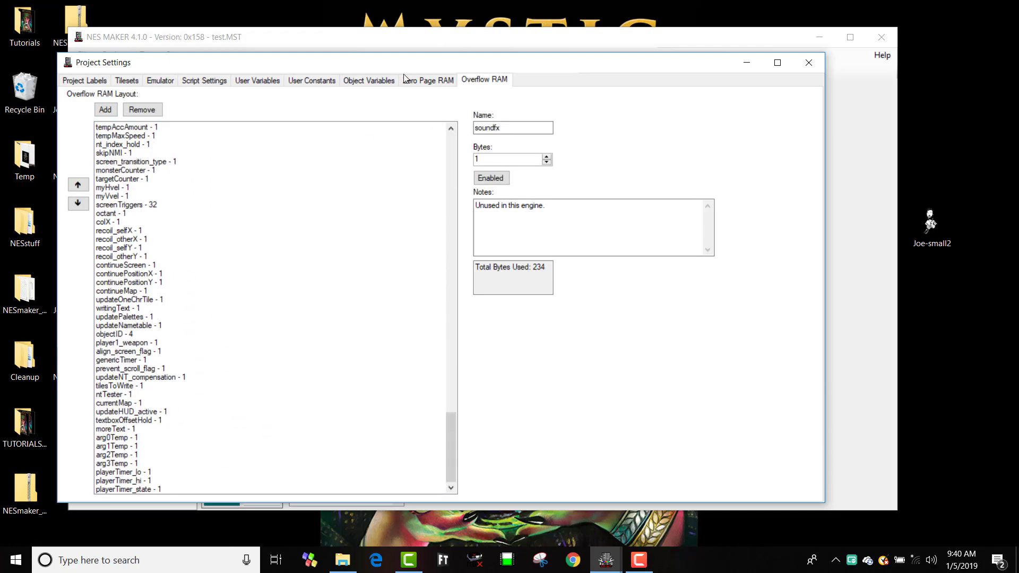
{"action": "left_click", "coordinate": [321, 85]}
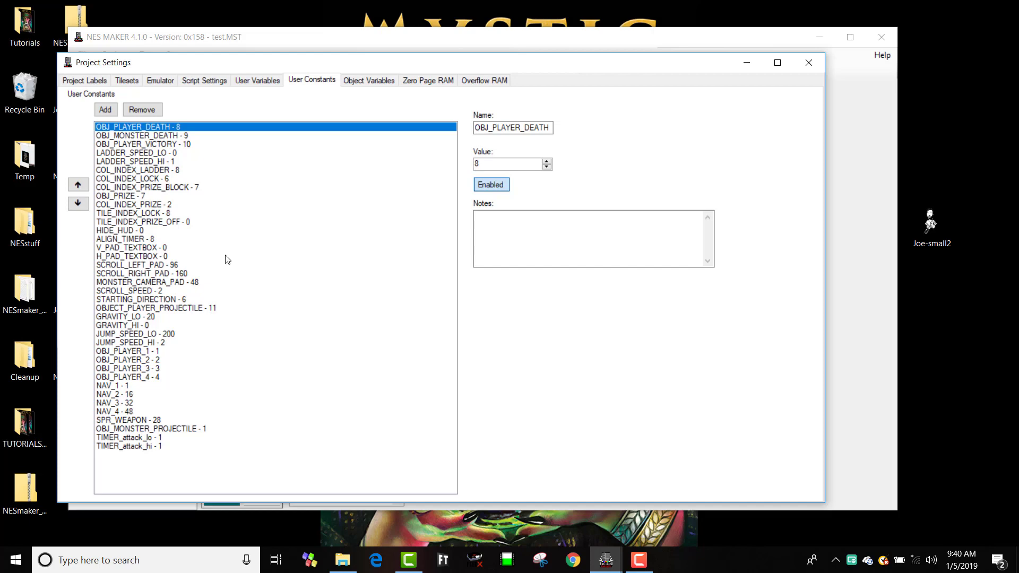
Step: Check the Move Random 8 directions Action Types label, then list the AI Action script defines
{"action": "left_click", "coordinate": [81, 80]}
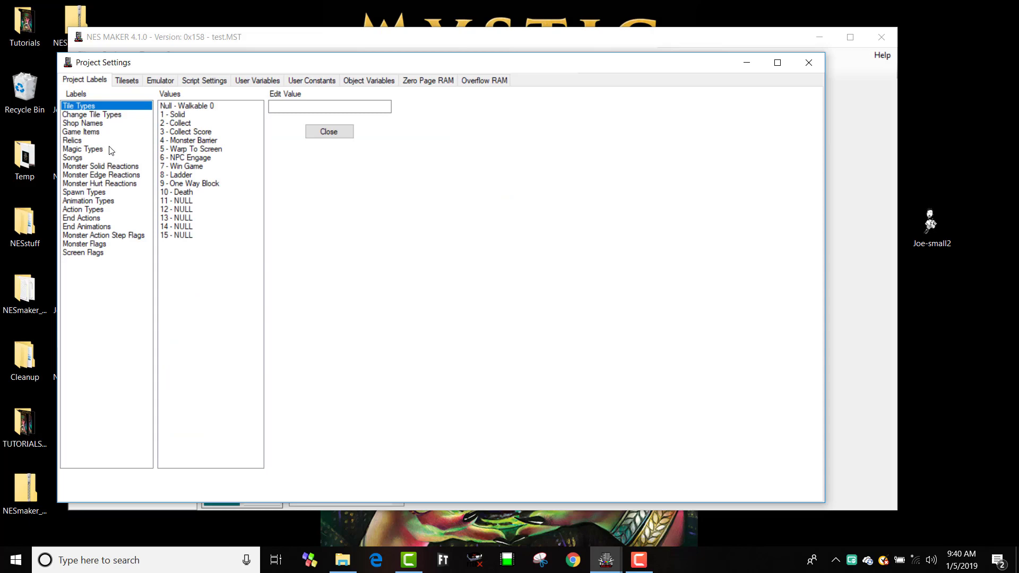
{"action": "left_click", "coordinate": [109, 210]}
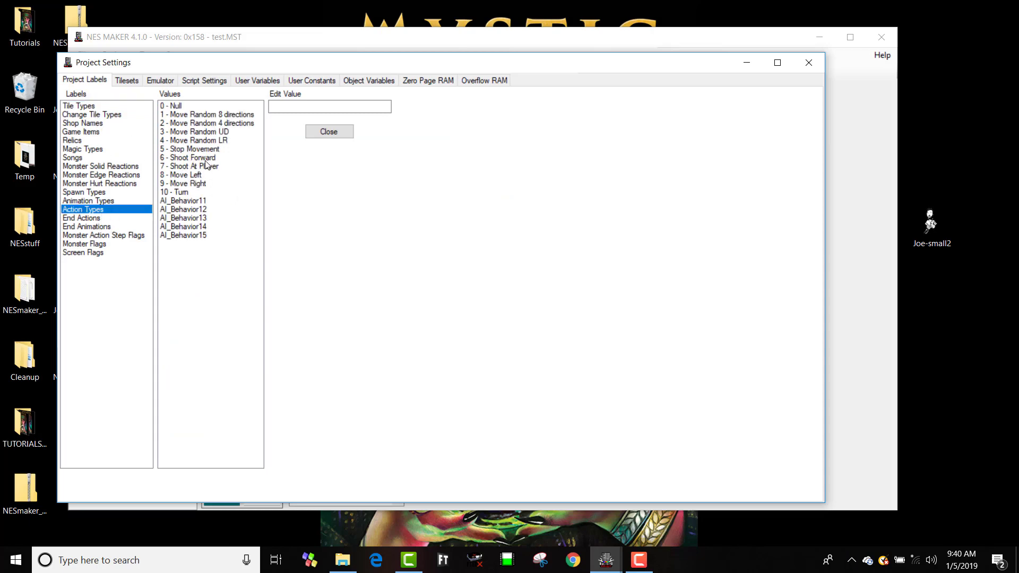
{"action": "left_click", "coordinate": [227, 117]}
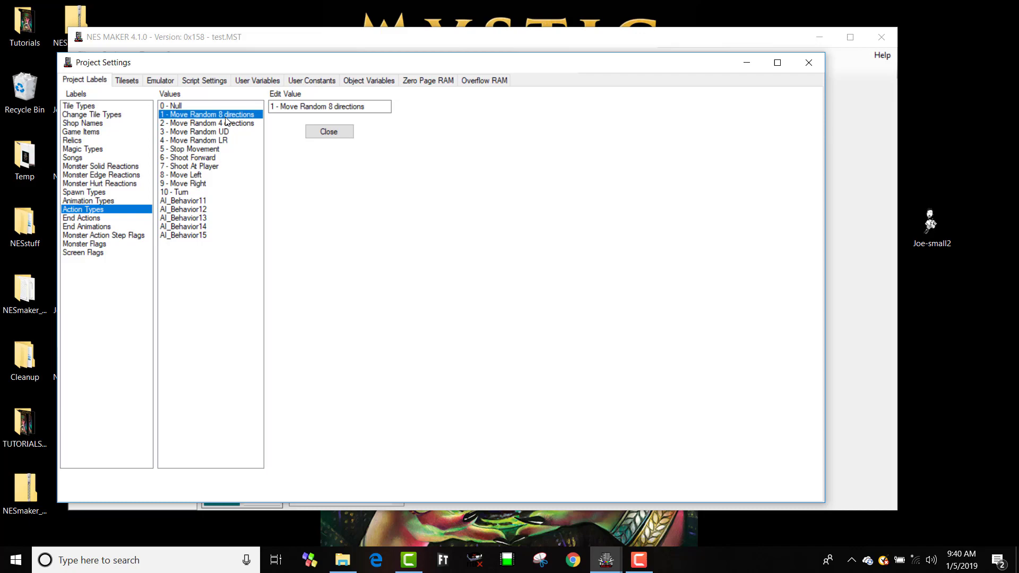
{"action": "left_click", "coordinate": [205, 81]}
{"action": "scroll", "coordinate": [249, 297], "scroll_direction": "down", "scroll_amount": 10}
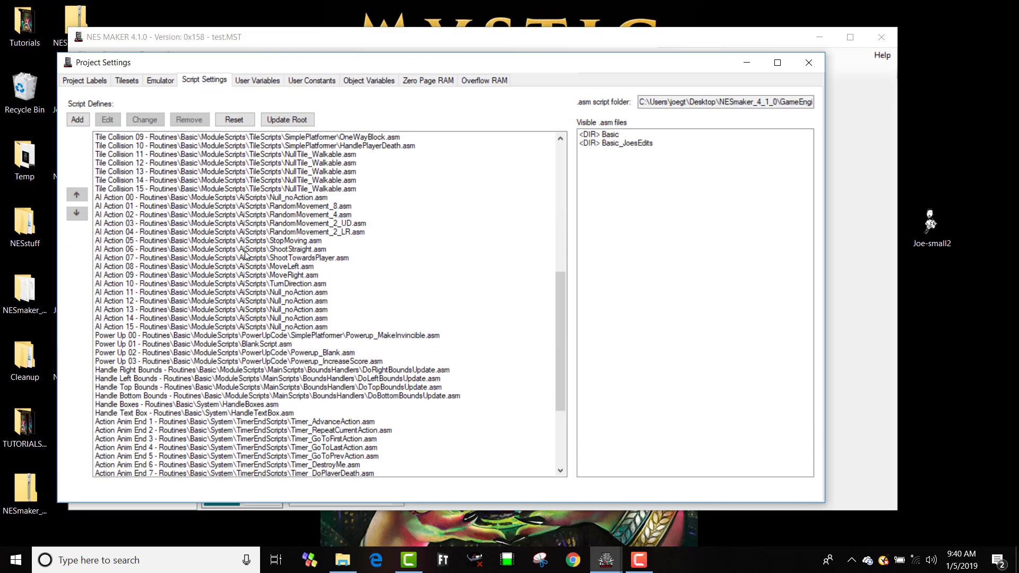
Step: Inspect the AI Action 00, 01 and 02 script defines
{"action": "left_click", "coordinate": [261, 214]}
{"action": "left_click", "coordinate": [283, 198]}
{"action": "left_click", "coordinate": [285, 206]}
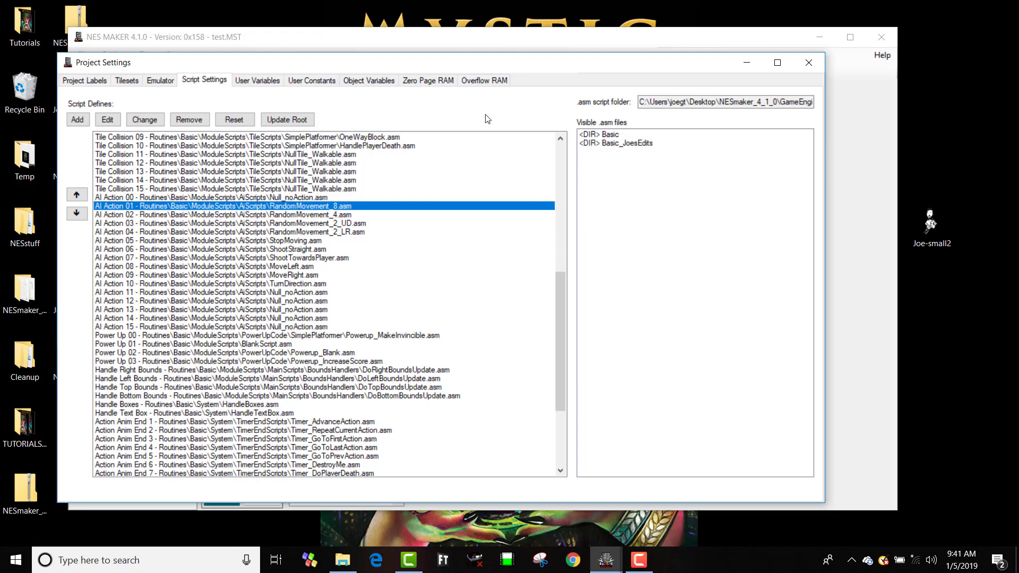
Step: Browse the Overflow RAM, Zero Page RAM, Object Variables and User Variables tabs, then close Project Settings
{"action": "left_click", "coordinate": [484, 80]}
{"action": "left_click", "coordinate": [204, 80]}
{"action": "left_click", "coordinate": [77, 80]}
{"action": "left_click", "coordinate": [485, 80]}
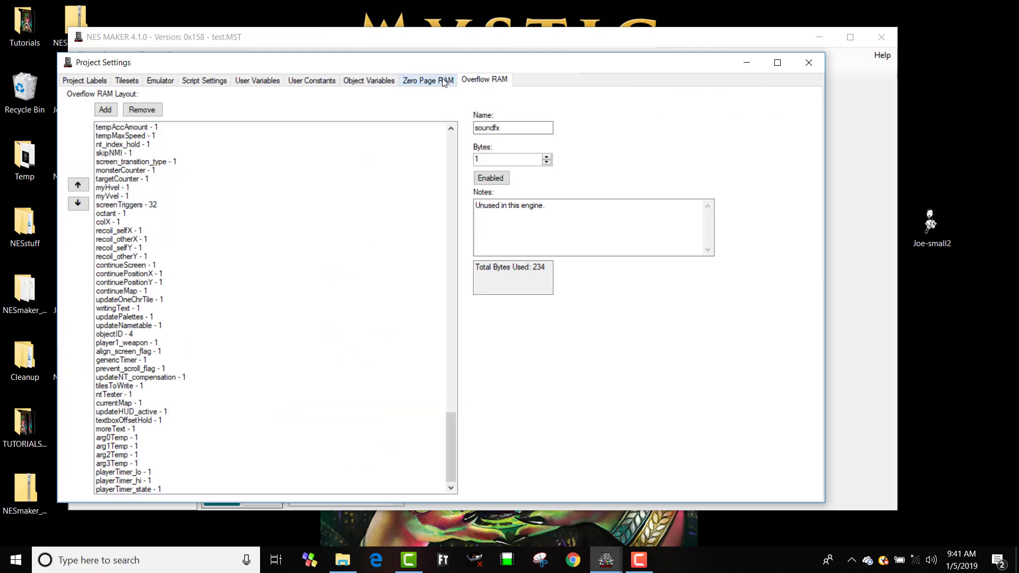
{"action": "left_click", "coordinate": [428, 80]}
{"action": "left_click", "coordinate": [366, 80]}
{"action": "left_click", "coordinate": [258, 80]}
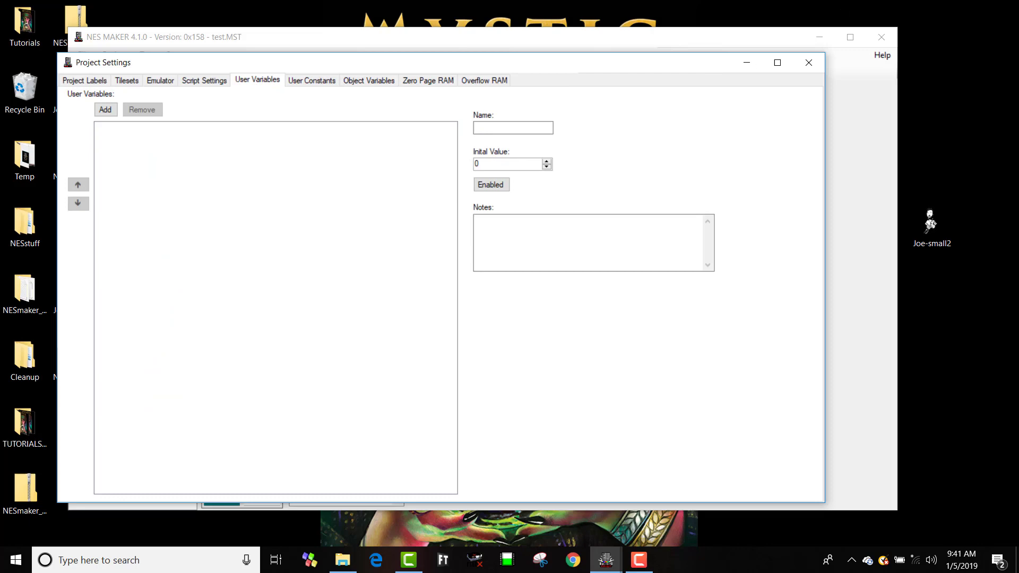
{"action": "left_click", "coordinate": [809, 64]}
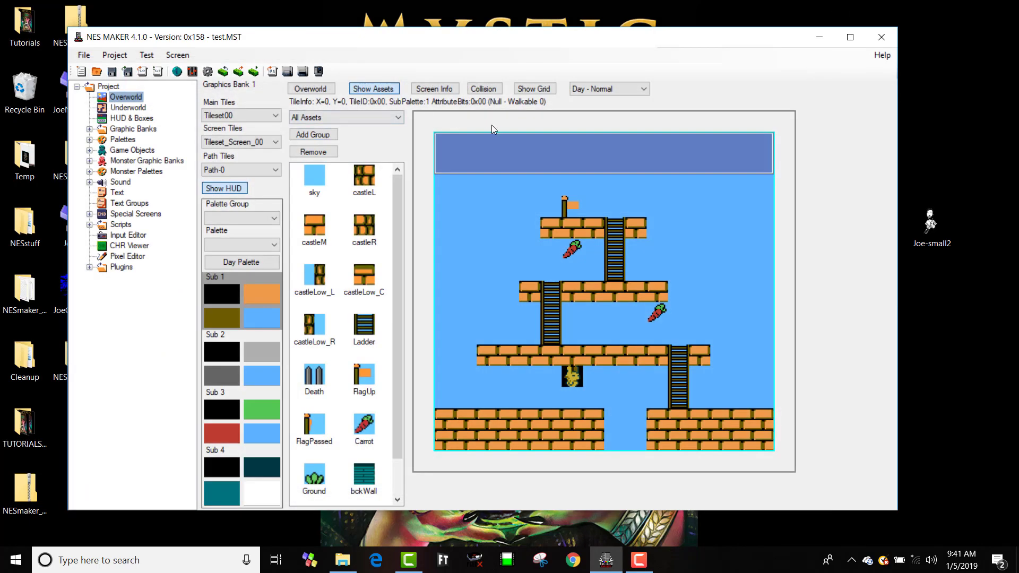
Step: Start a project module export, ticking Tile Types through Action Types
{"action": "left_click", "coordinate": [237, 72]}
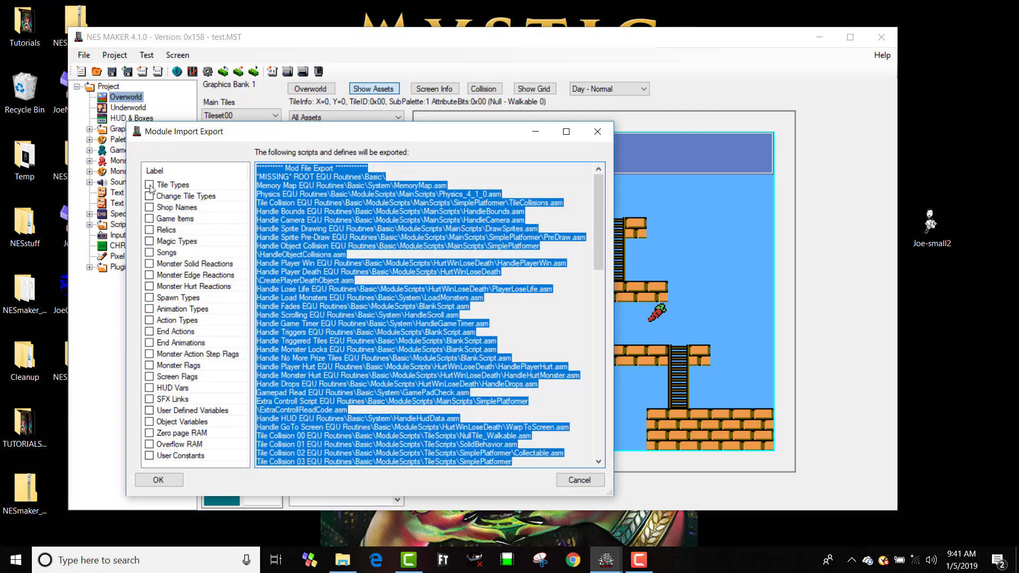
{"action": "left_click", "coordinate": [149, 185]}
{"action": "left_click", "coordinate": [150, 196]}
{"action": "left_click", "coordinate": [149, 207]}
{"action": "left_click", "coordinate": [149, 219]}
{"action": "left_click", "coordinate": [149, 230]}
{"action": "left_click", "coordinate": [149, 241]}
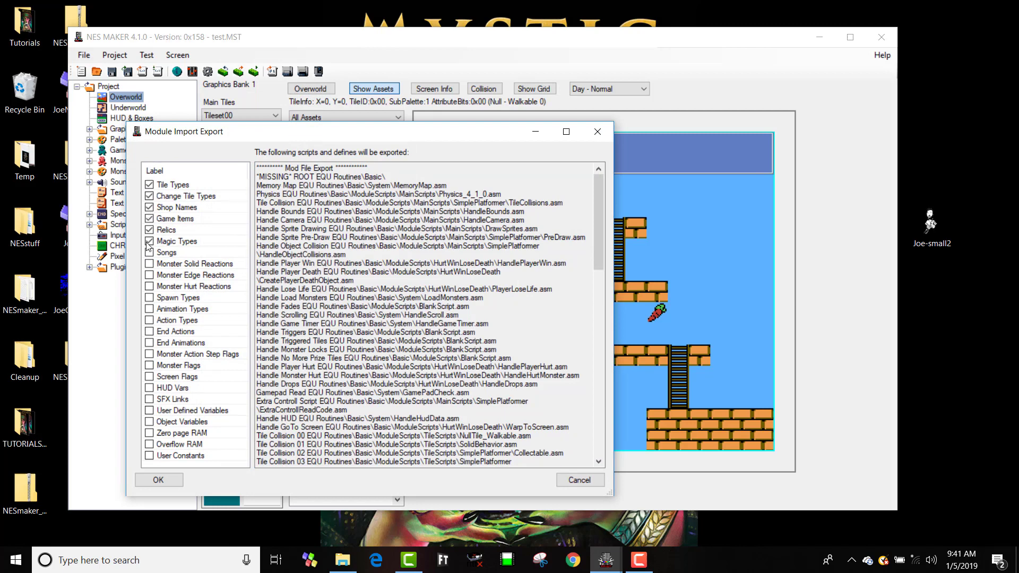
{"action": "left_click", "coordinate": [149, 252]}
{"action": "left_click", "coordinate": [149, 263]}
{"action": "left_click", "coordinate": [149, 275]}
{"action": "left_click", "coordinate": [149, 286]}
{"action": "left_click", "coordinate": [149, 297]}
{"action": "left_click", "coordinate": [149, 309]}
{"action": "left_click", "coordinate": [149, 320]}
Step: Tick End Actions through User Constants, including RAM and variables, and confirm the export
{"action": "left_click", "coordinate": [149, 331]}
{"action": "left_click", "coordinate": [149, 343]}
{"action": "left_click", "coordinate": [149, 354]}
{"action": "left_click", "coordinate": [149, 366]}
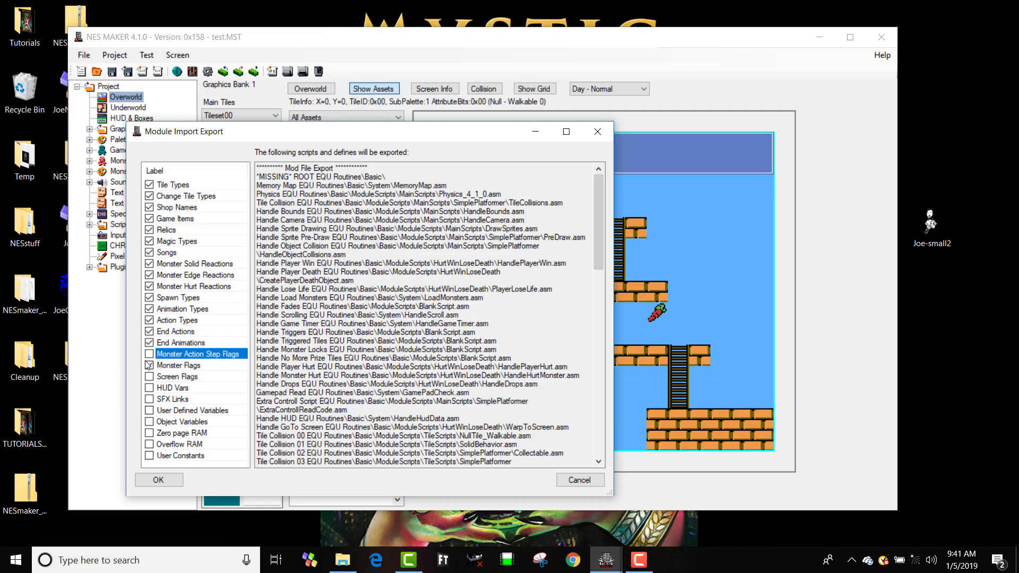
{"action": "left_click", "coordinate": [149, 376]}
{"action": "left_click", "coordinate": [150, 388]}
{"action": "left_click", "coordinate": [150, 399]}
{"action": "left_click", "coordinate": [150, 411]}
{"action": "left_click", "coordinate": [149, 421]}
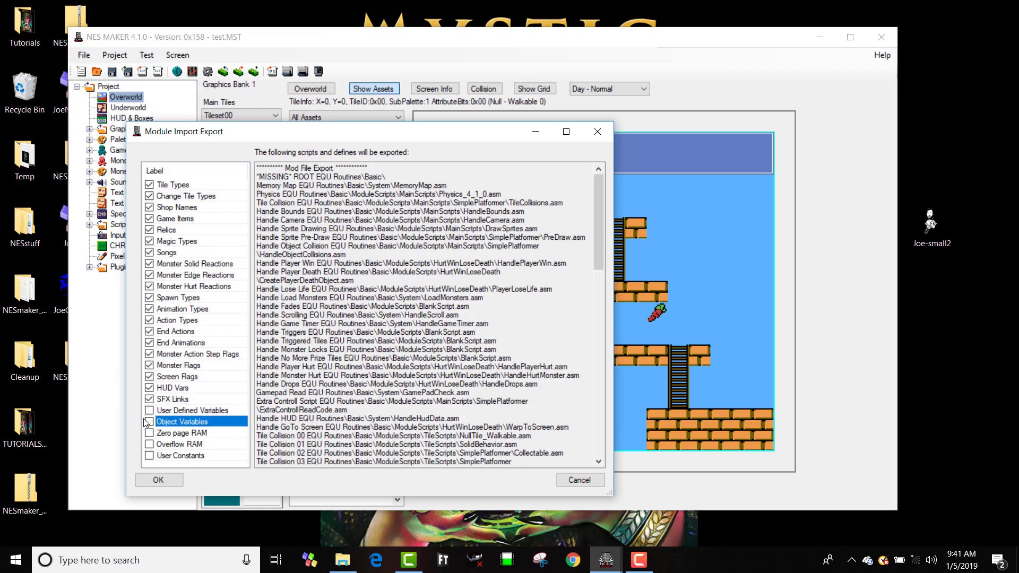
{"action": "left_click", "coordinate": [149, 434]}
{"action": "left_click", "coordinate": [149, 444]}
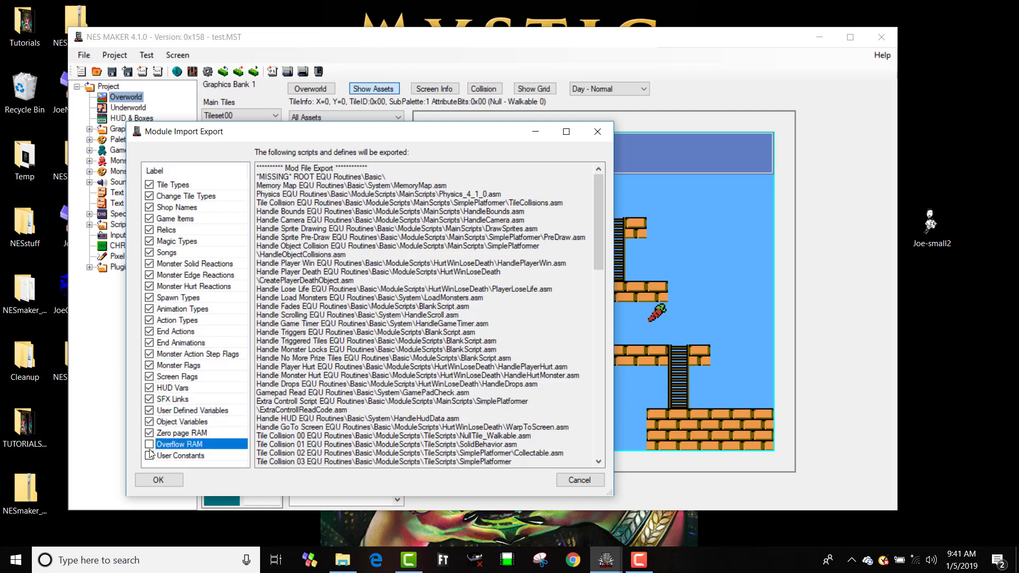
{"action": "left_click", "coordinate": [149, 456]}
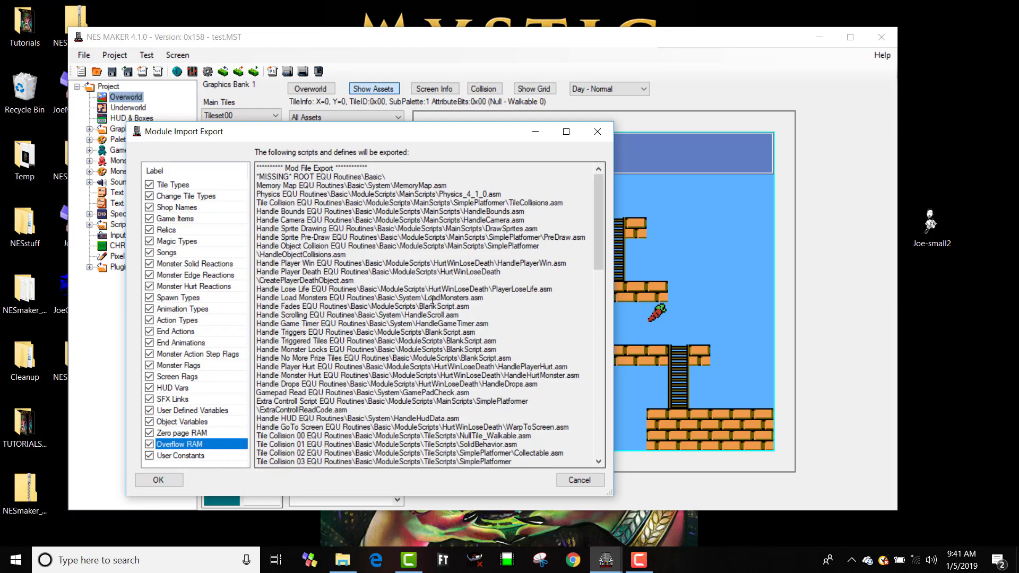
{"action": "left_click_drag", "start_coordinate": [597, 270], "coordinate": [591, 224]}
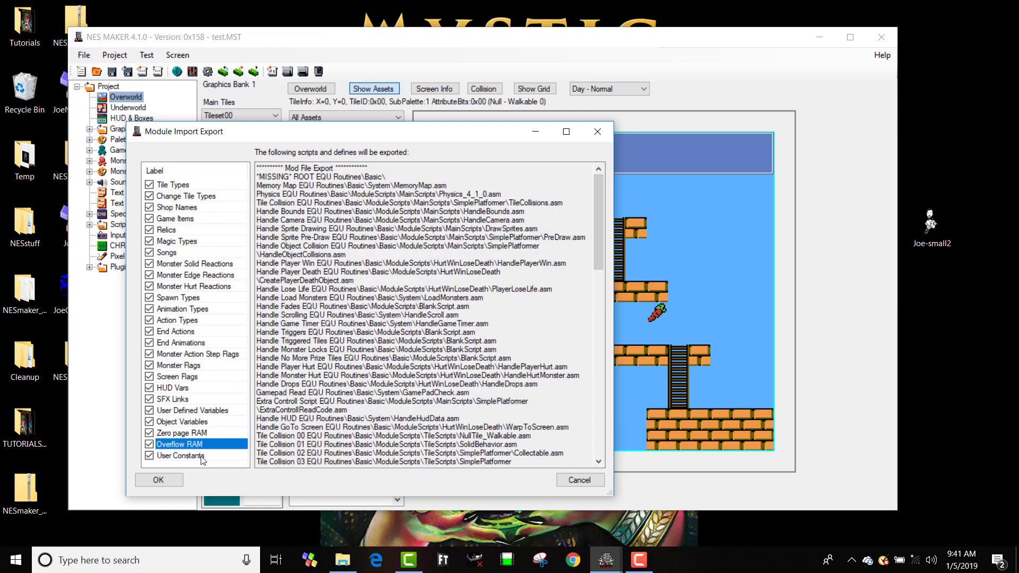
{"action": "left_click", "coordinate": [177, 484]}
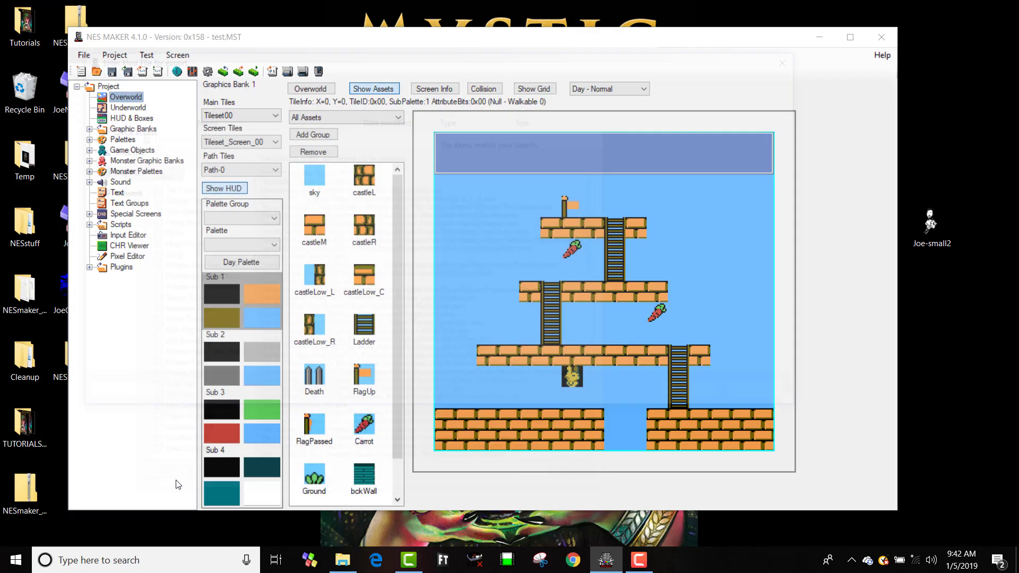
Step: Save the module as BASE_myDumbContraLikeGame in NESmaker_4_1_0\Modules
{"action": "left_click", "coordinate": [397, 78]}
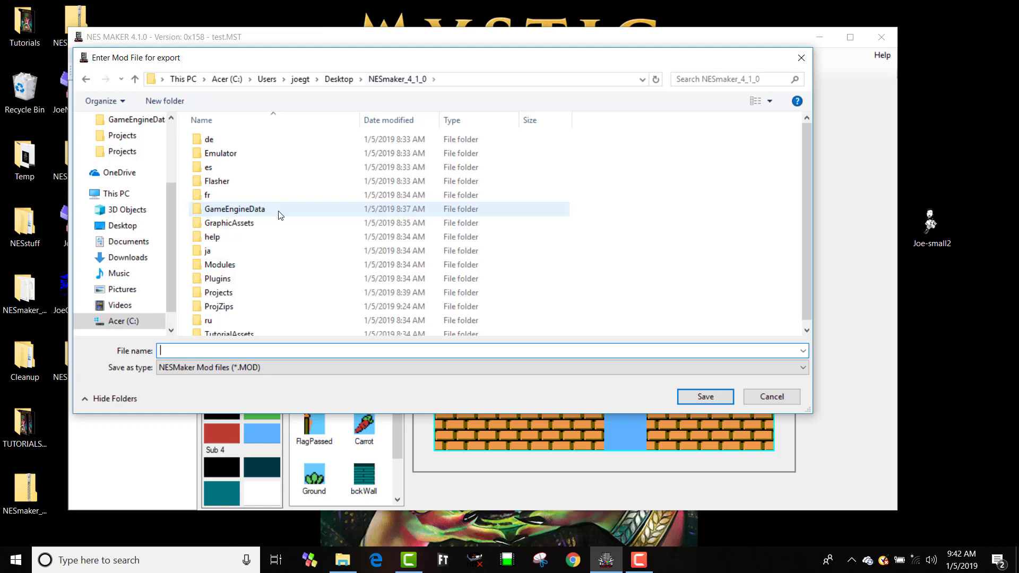
{"action": "double_click", "coordinate": [237, 264]}
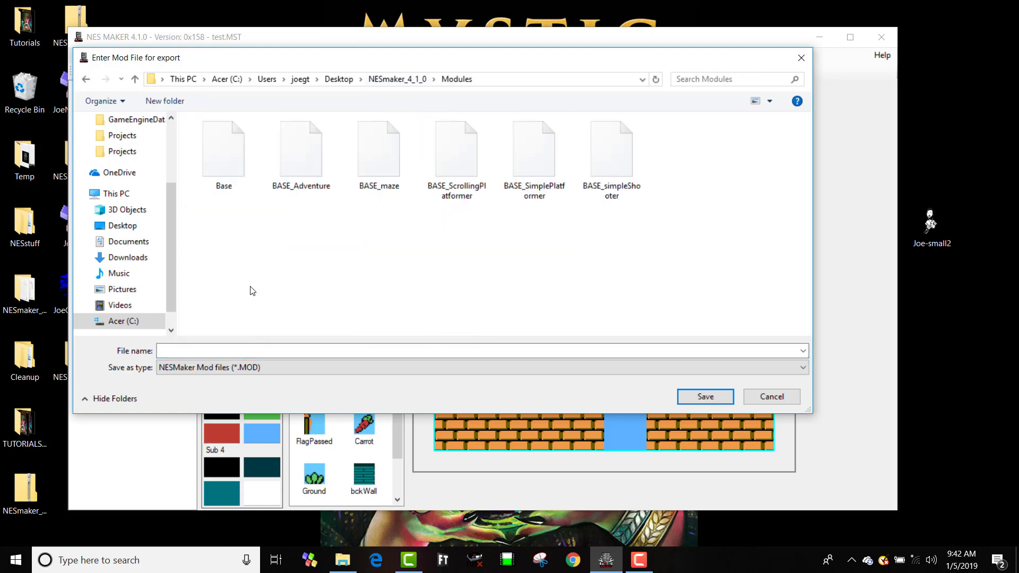
{"action": "left_click", "coordinate": [249, 348]}
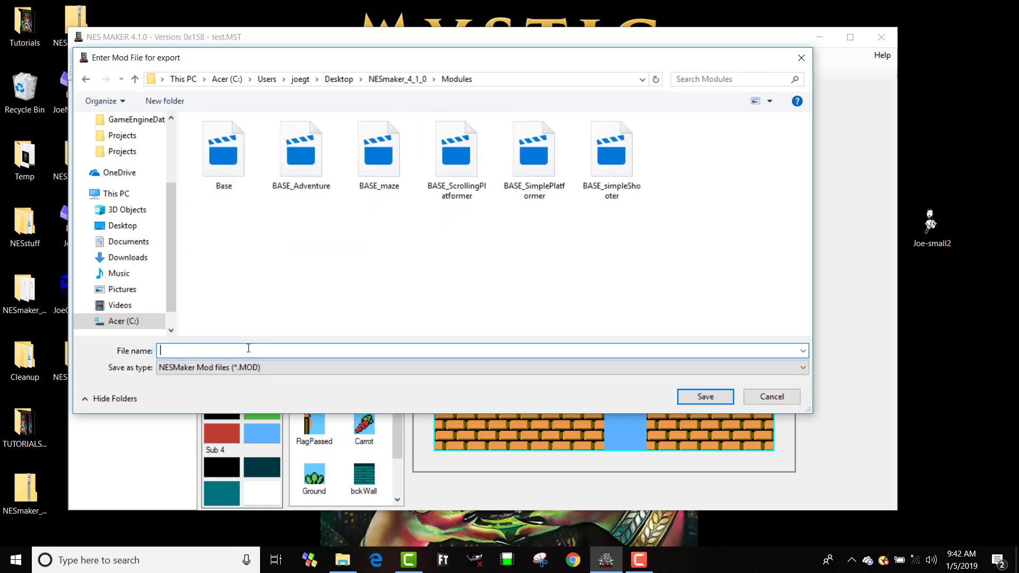
{"action": "type", "text": "BASE_myDumbContraLikeGame"}
{"action": "key", "text": "Return"}
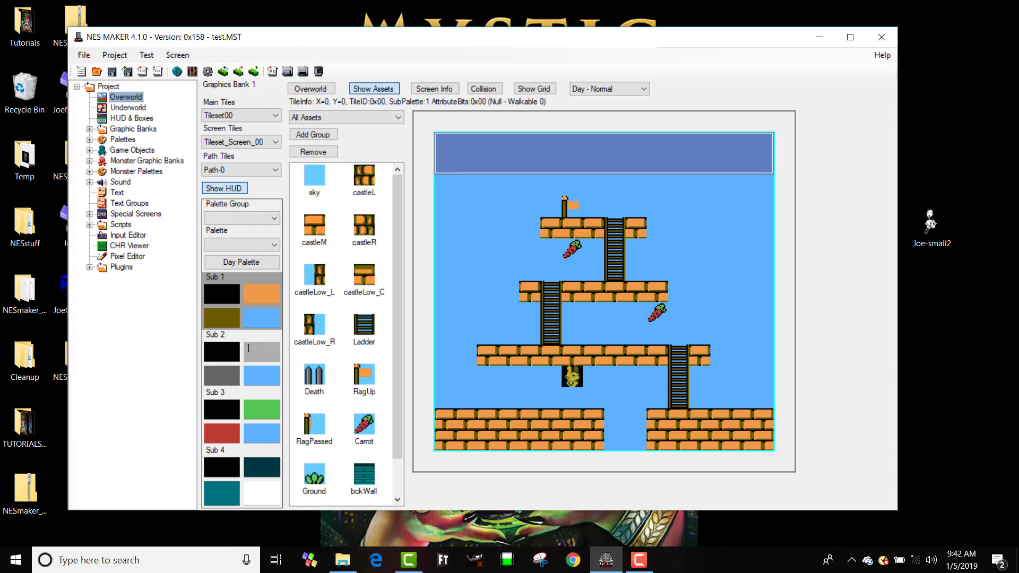
Step: Quit NES Maker without saving the current project and relaunch it
{"action": "left_click", "coordinate": [881, 37]}
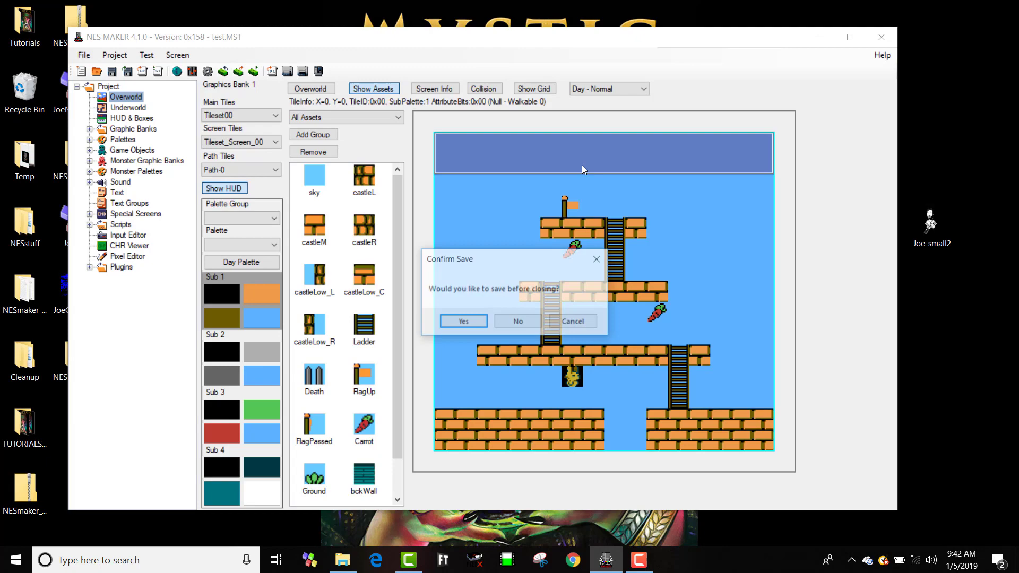
{"action": "left_click", "coordinate": [518, 322]}
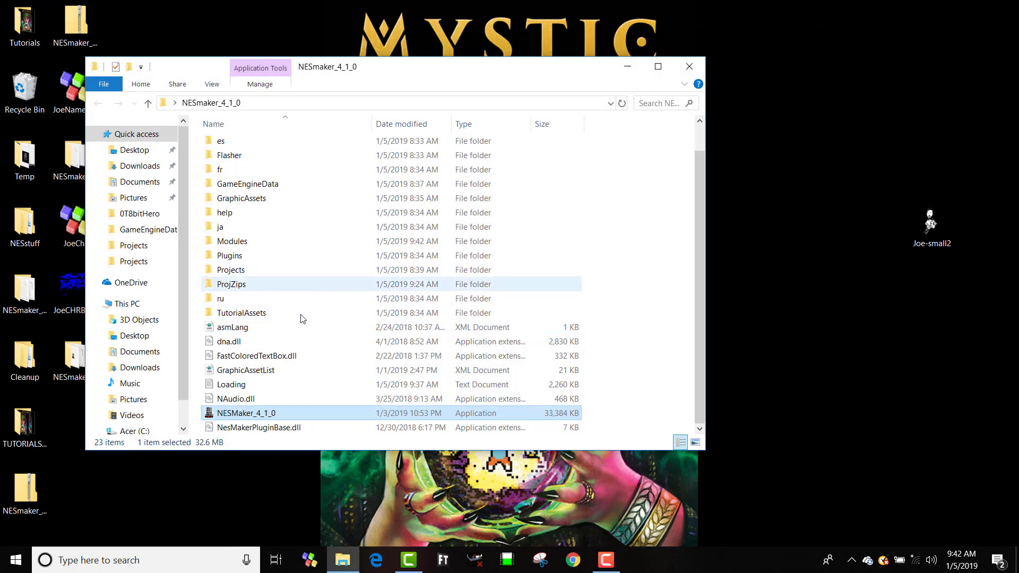
{"action": "double_click", "coordinate": [238, 418]}
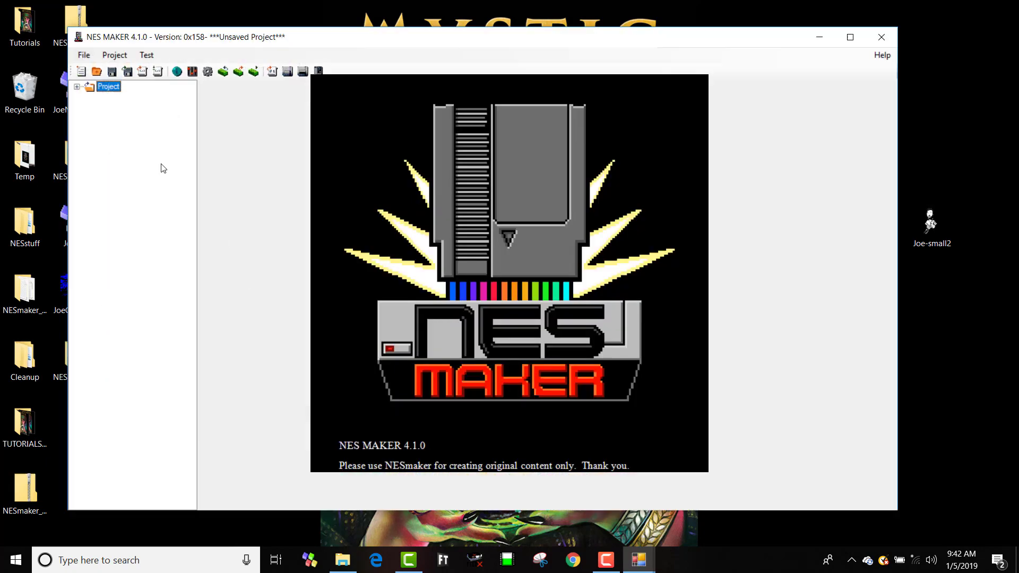
Step: Start a new project and list the available Starting Module options
{"action": "left_click", "coordinate": [92, 57]}
{"action": "left_click", "coordinate": [98, 64]}
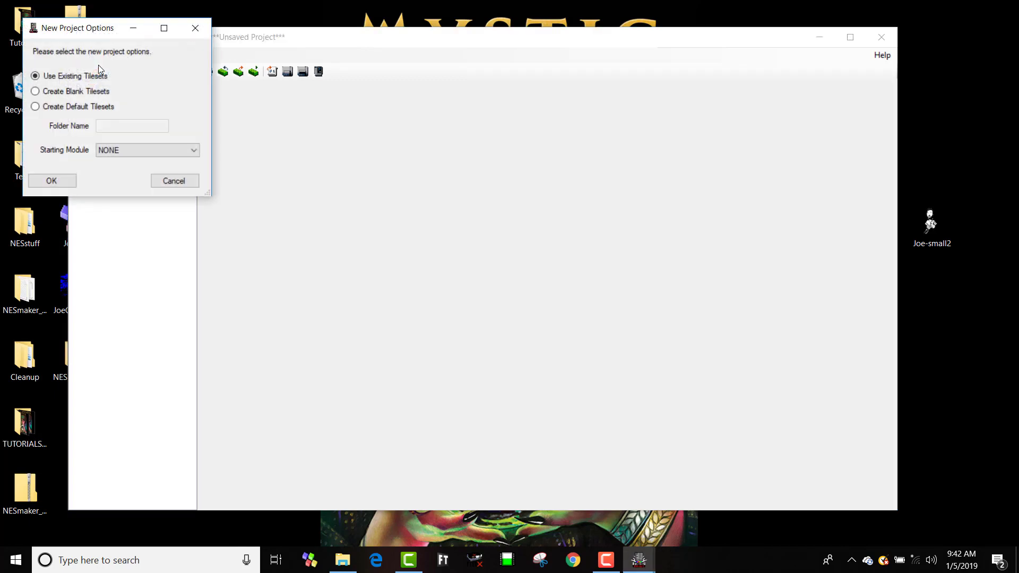
{"action": "left_click", "coordinate": [136, 148]}
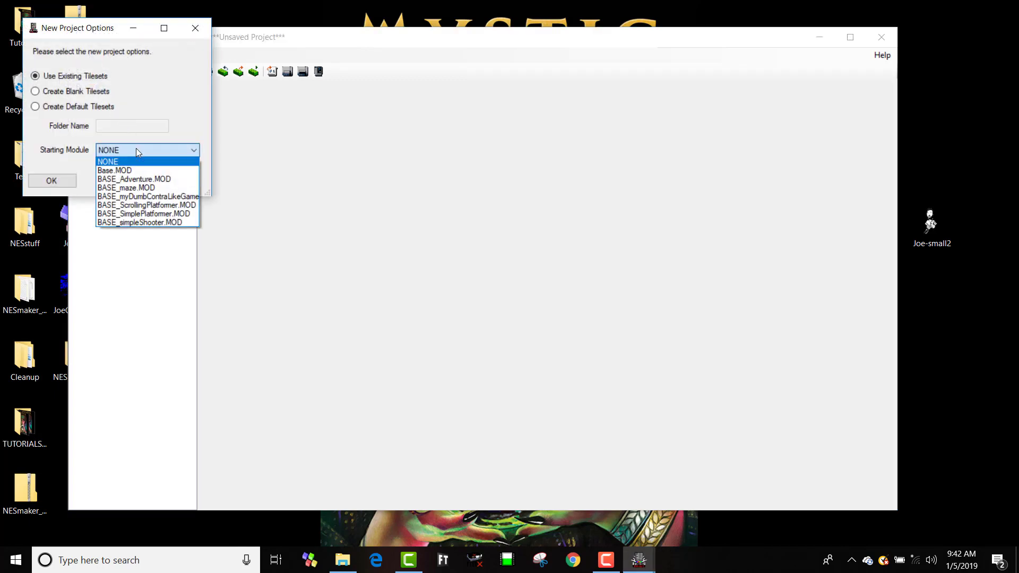
Step: Pick BASE_myDumbContraLikeGame.MOD as the new project's Starting Module
{"action": "left_click", "coordinate": [151, 197]}
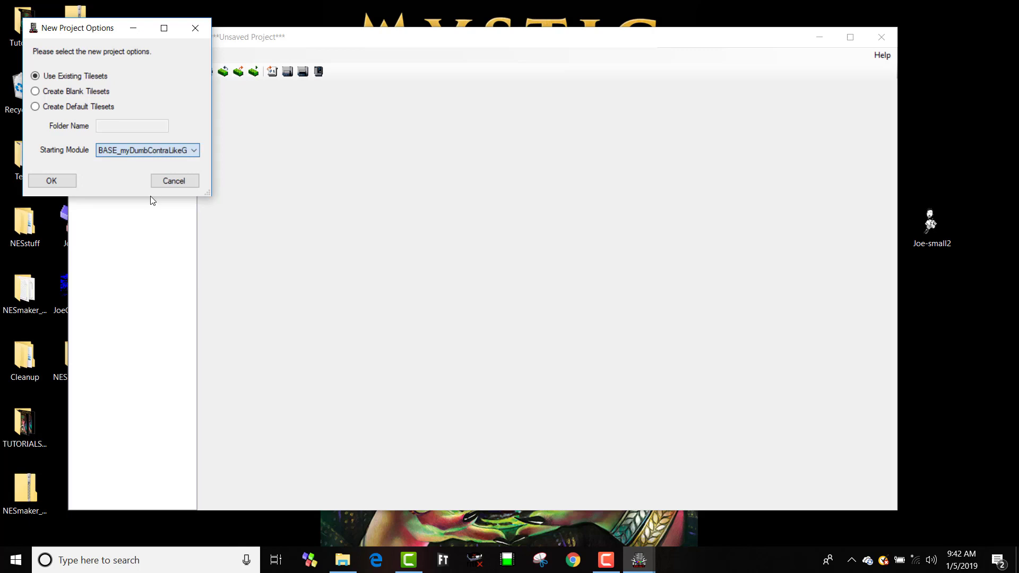